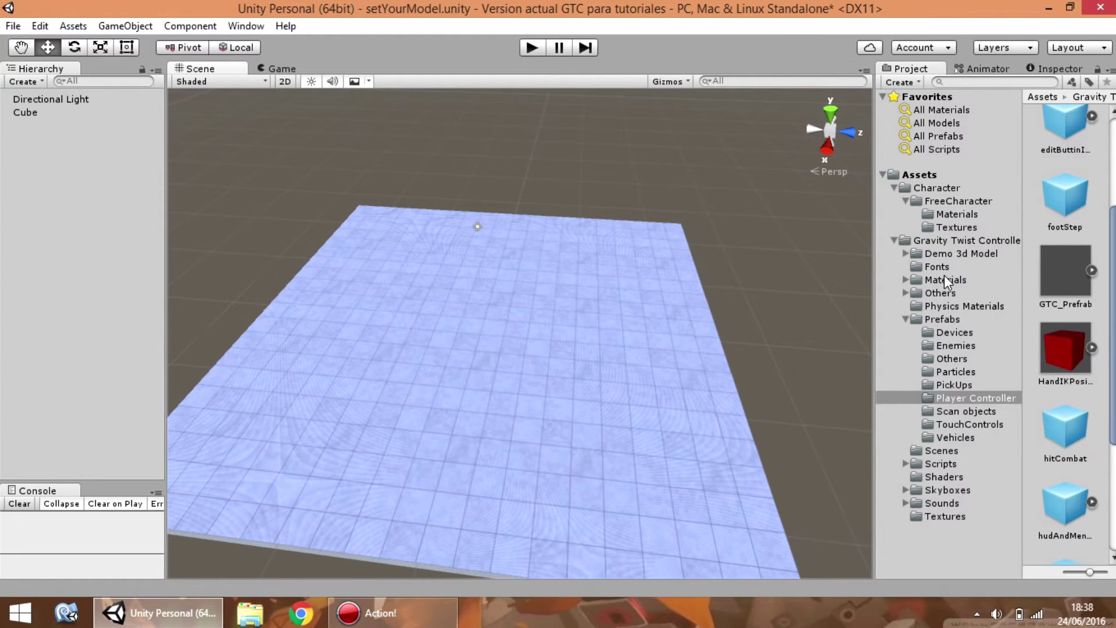
Step: Add the GTC_Prefrab prefab from the Gravity Twist Controller's Prefabs > Player Controller folder to the scene hierarchy
click(956, 239)
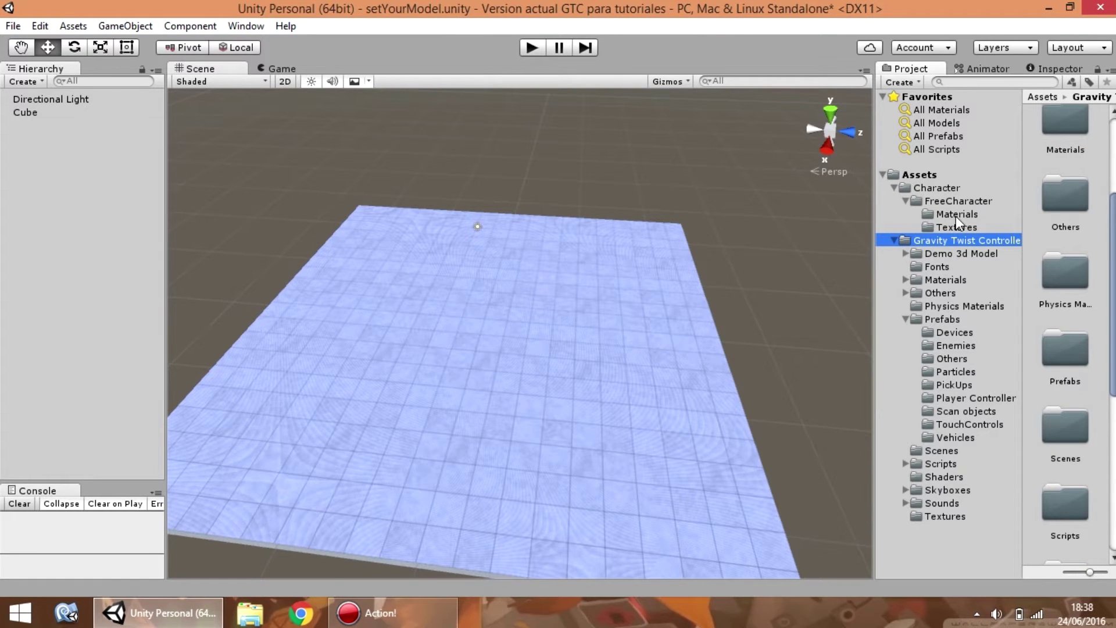
click(951, 320)
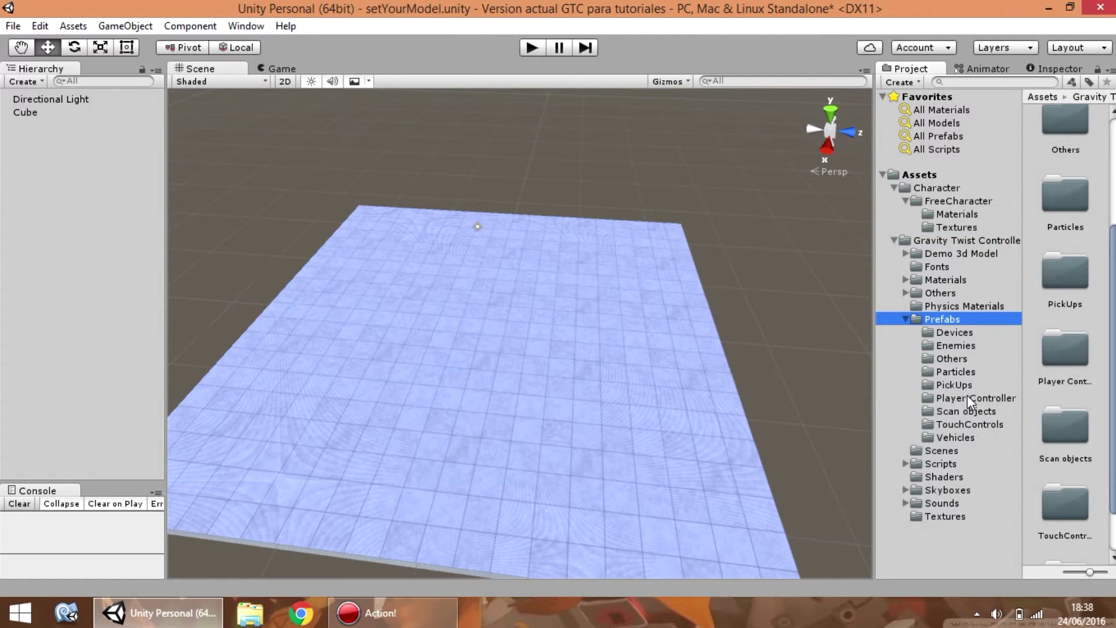
click(968, 398)
scroll(1095, 370, up, 2)
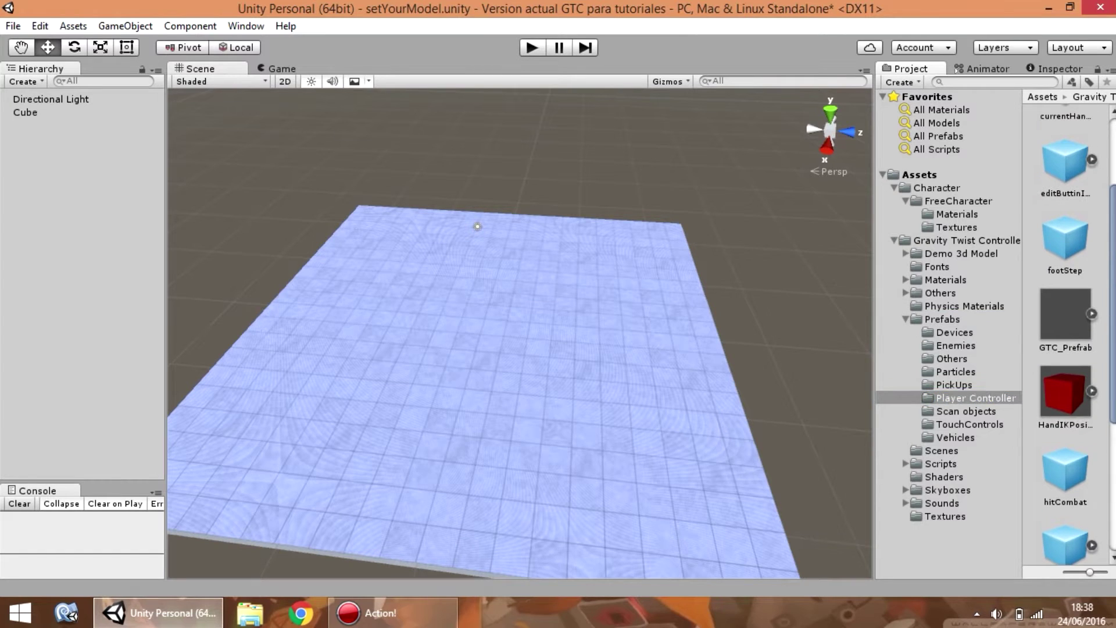
click(1073, 309)
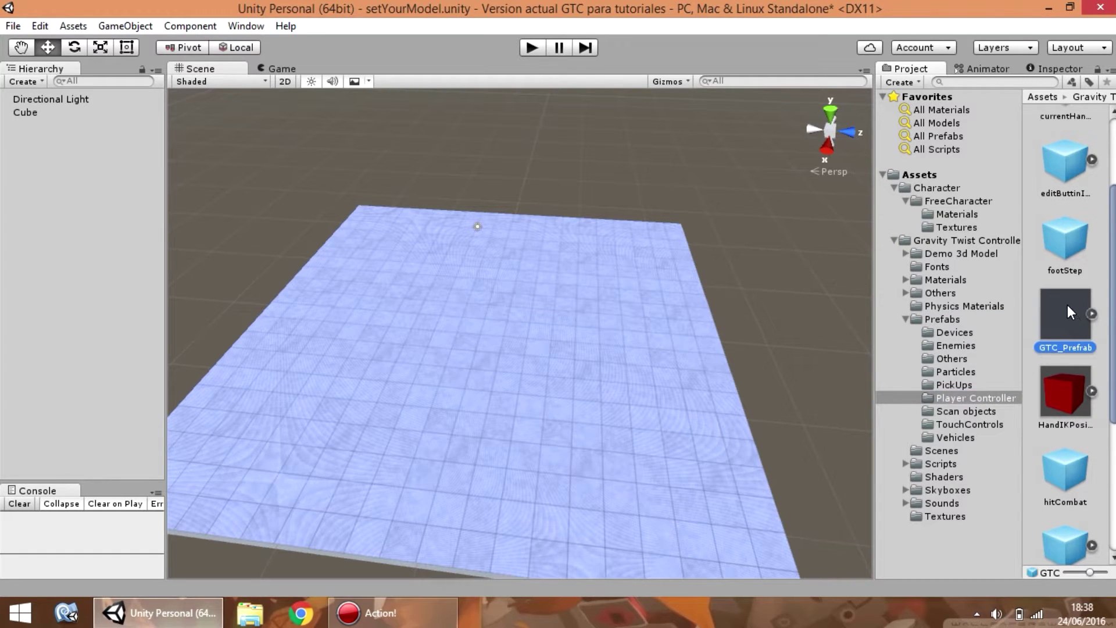
drag(1067, 305, 56, 148)
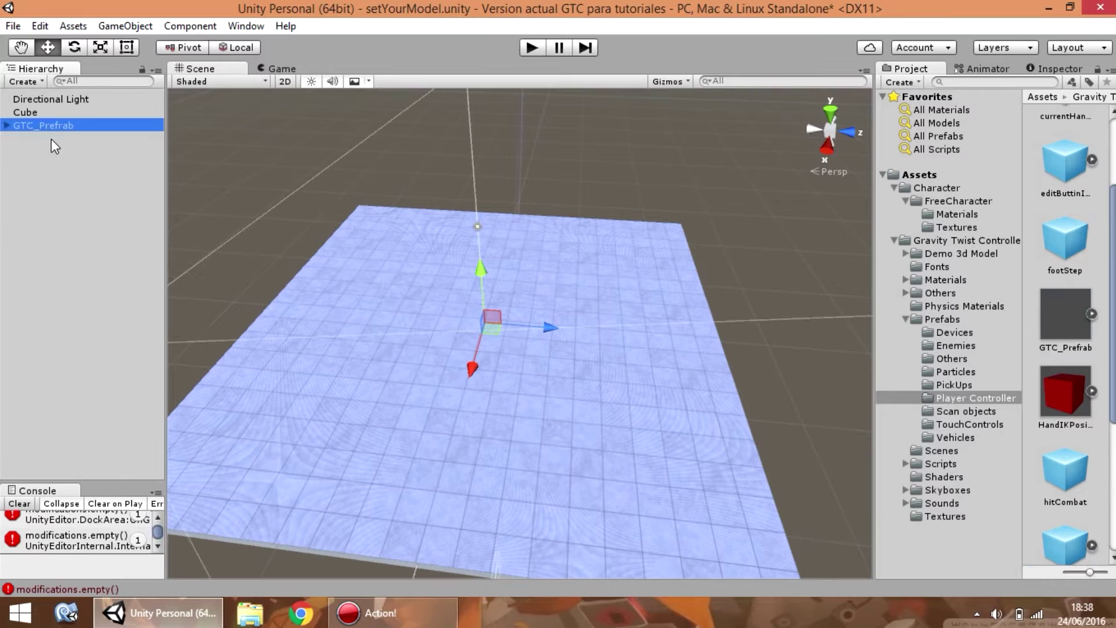
Step: Try shifting the whole GTC_Prefrab root along X while viewing the game camera, and restore its X position to 0
right_drag(452, 271, 191, 226)
right_drag(381, 277, 417, 289)
scroll(417, 289, up, 5)
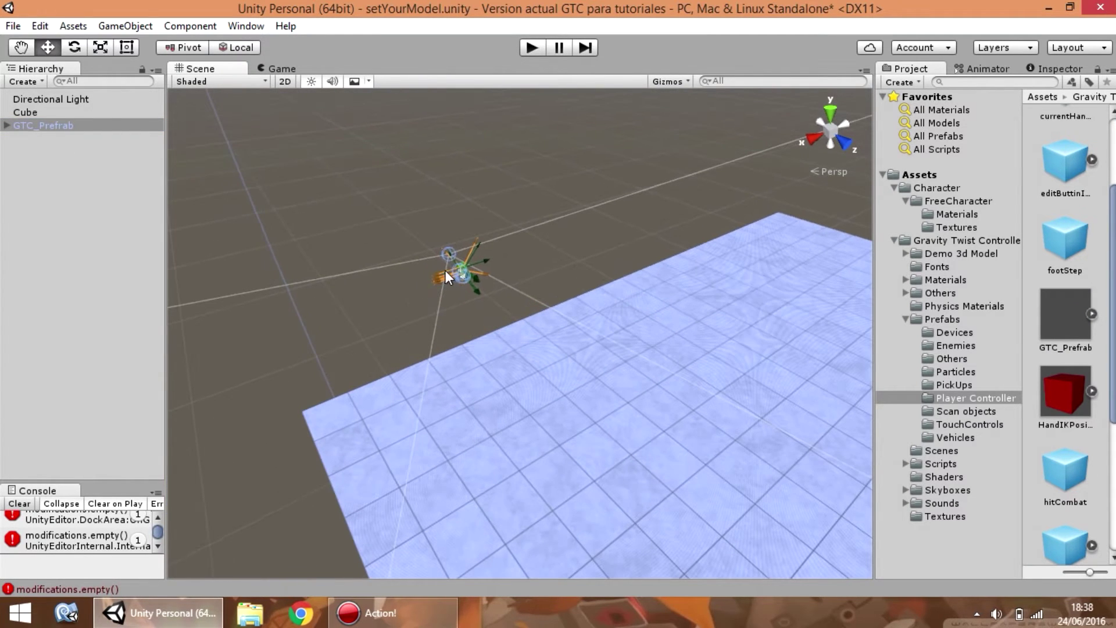
click(1032, 69)
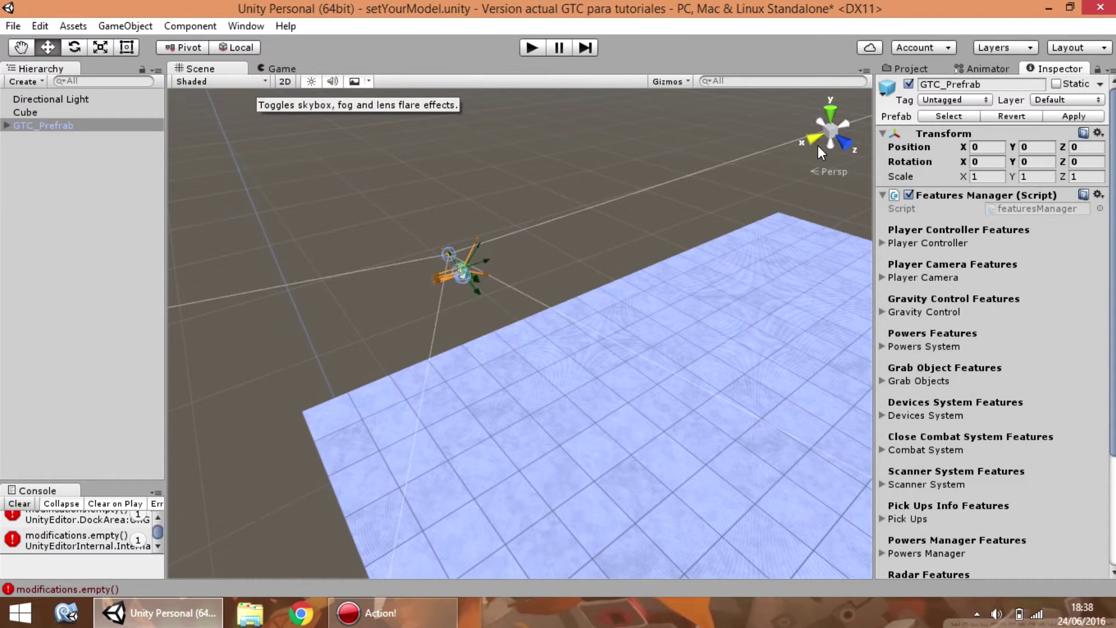
click(283, 70)
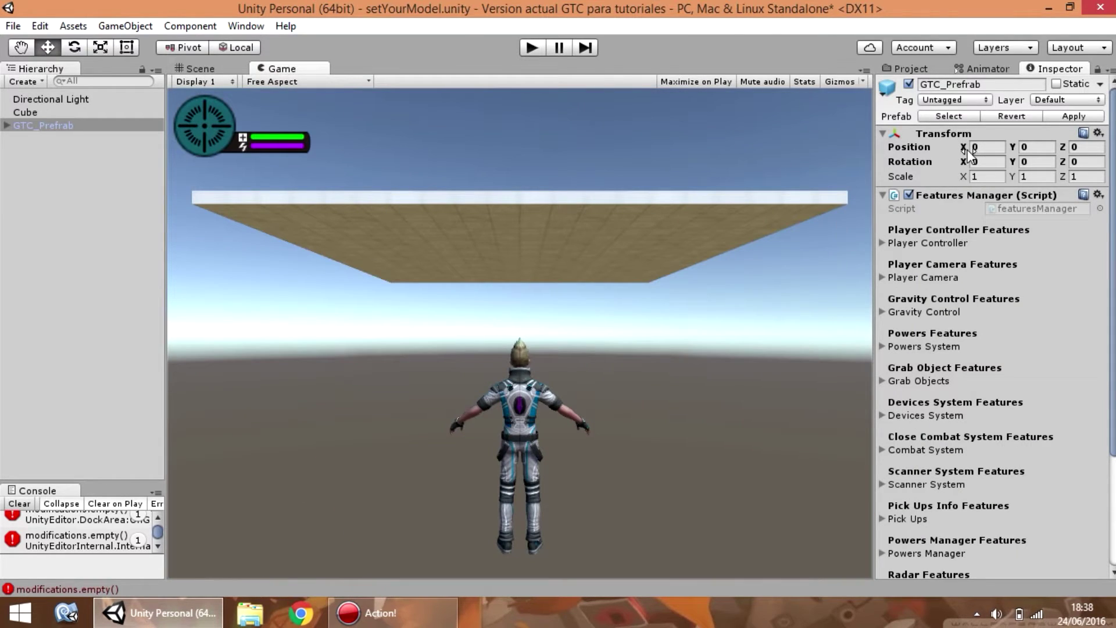
drag(966, 149, 441, 130)
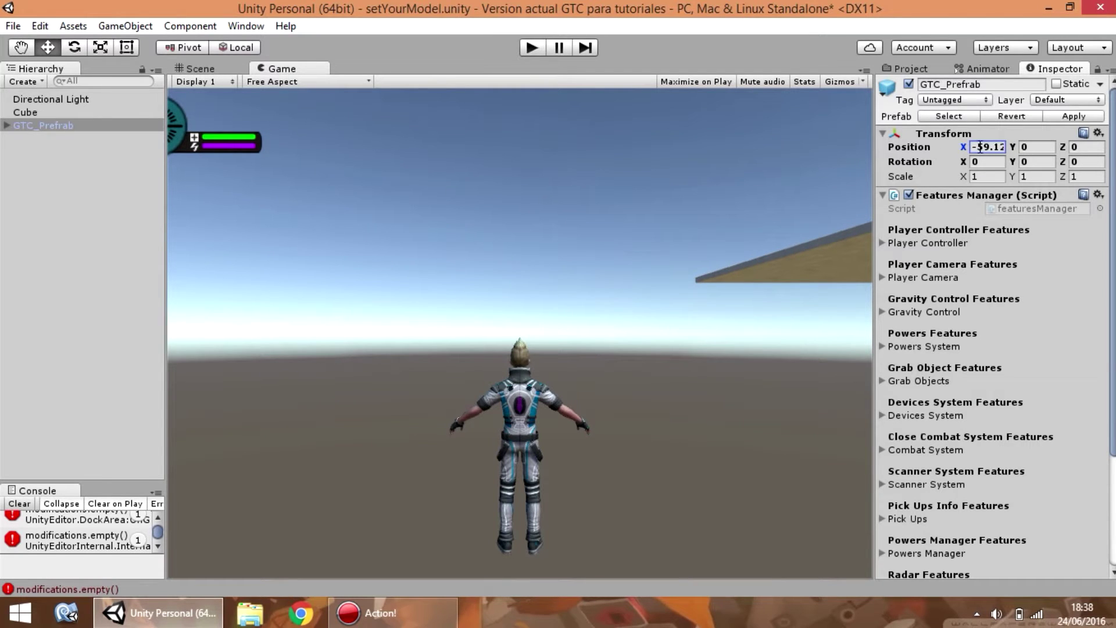
drag(966, 149, 549, 539)
drag(480, 515, 476, 270)
text(0)
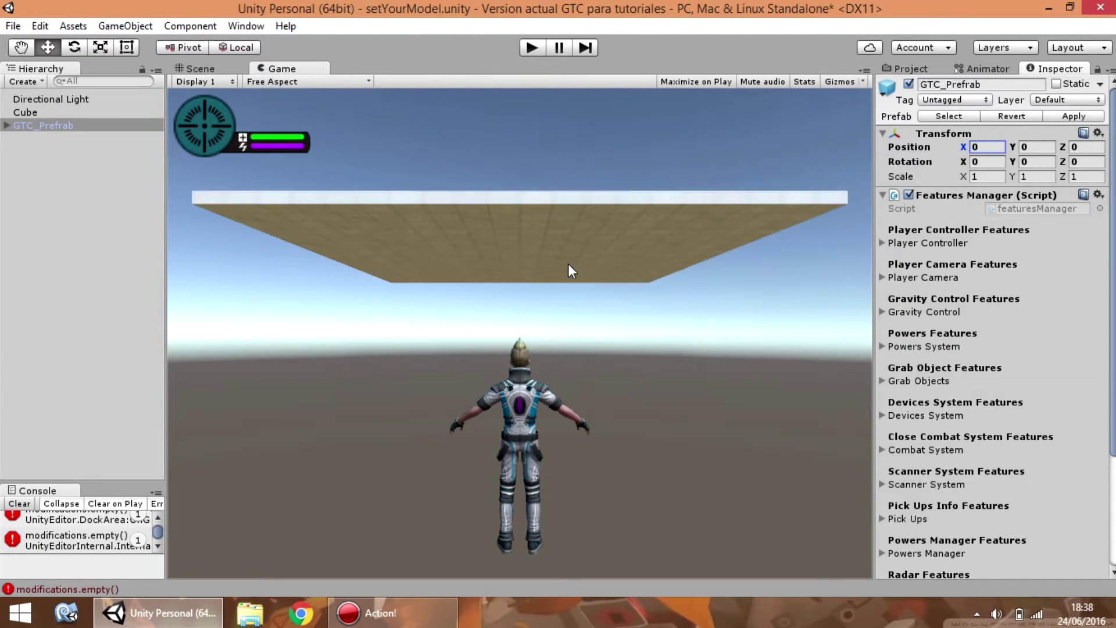
Step: Move Player Controller and Player Camera together onto the floor near its edge, at about X 0.05, Y 12.88, Z 29.93
click(242, 73)
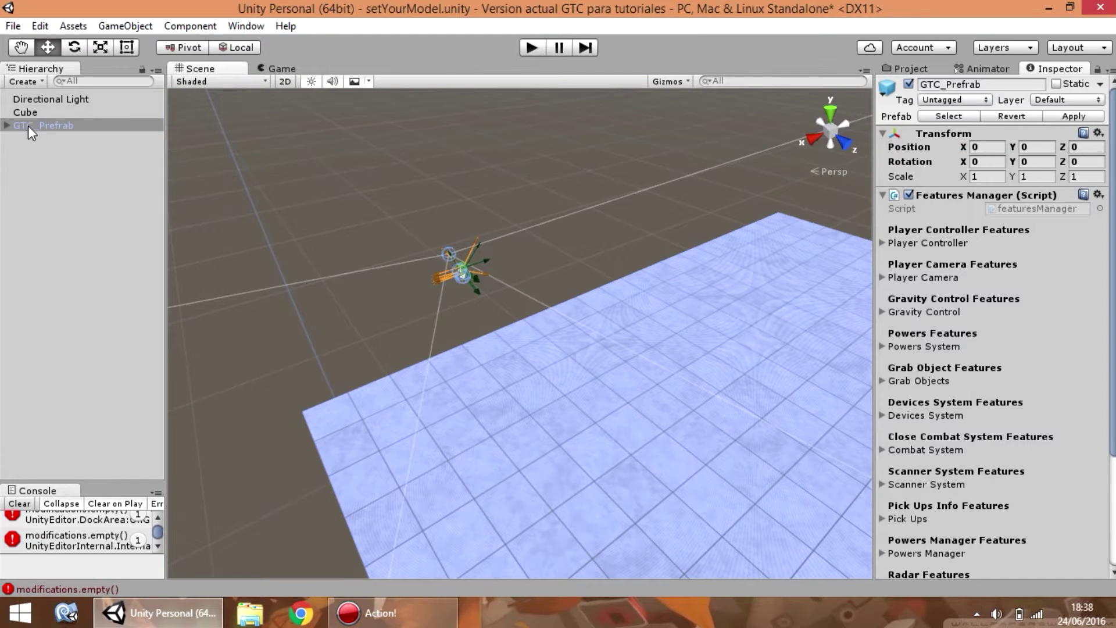
click(8, 125)
click(19, 139)
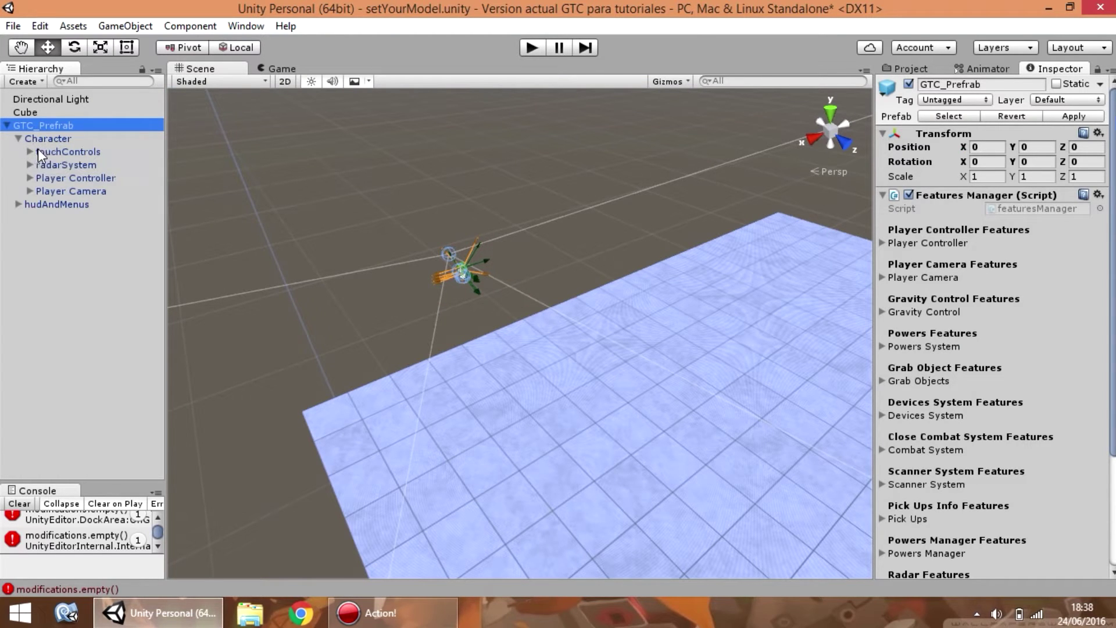
click(53, 178)
ctrl+click(86, 194)
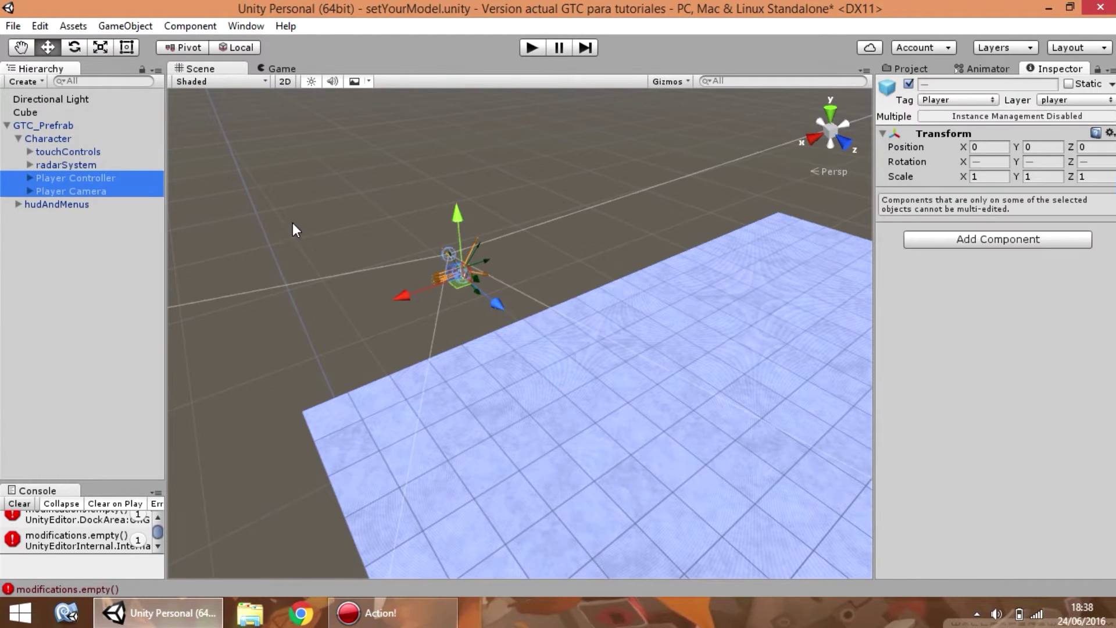
alt+drag(292, 222, 428, 239)
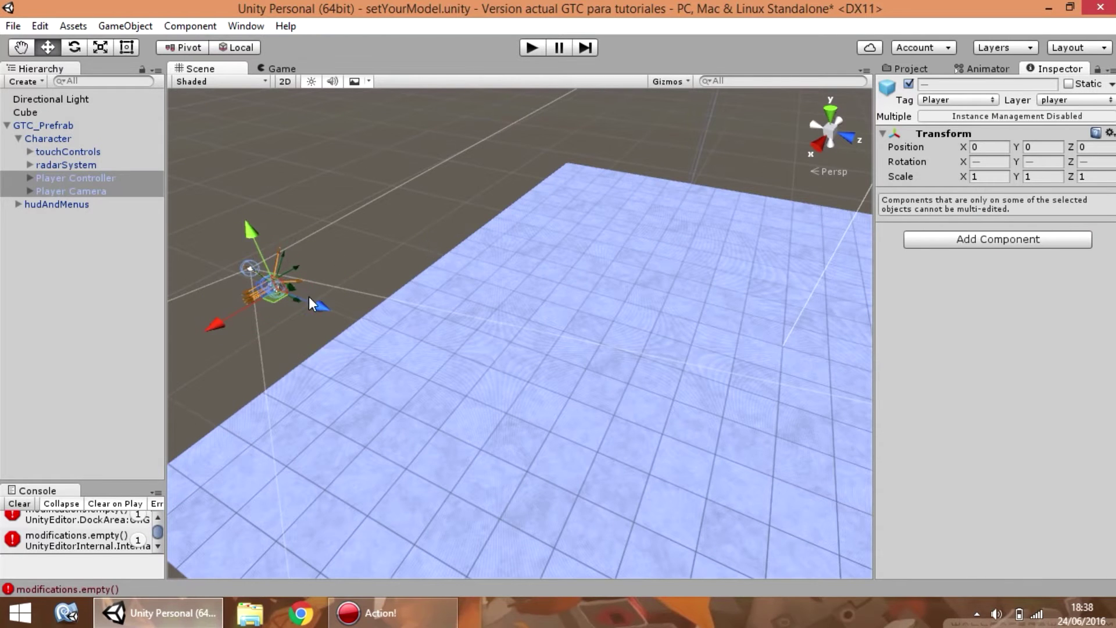
drag(271, 283, 478, 228)
key(f)
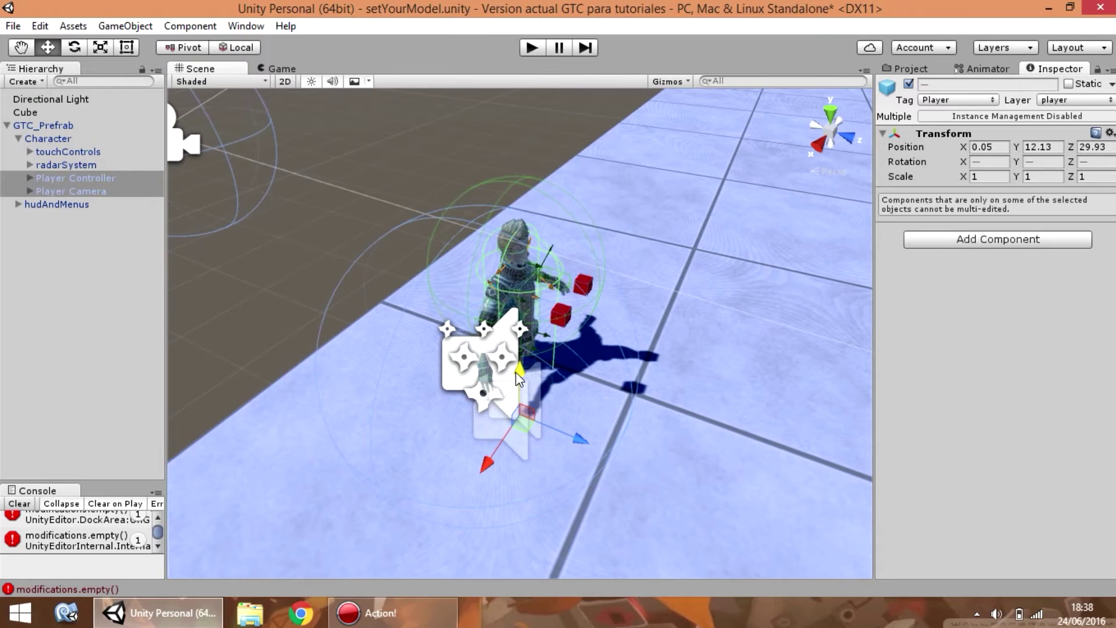
drag(515, 373, 530, 327)
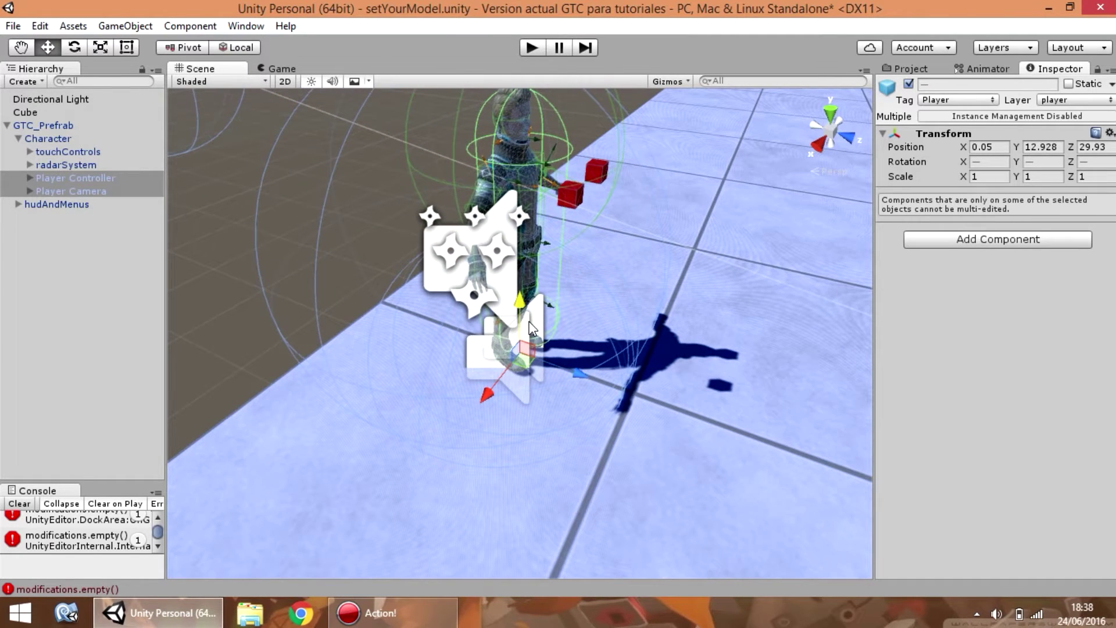
Step: Run the game and test the default character's walking, sprinting and jumping on the floor
click(523, 49)
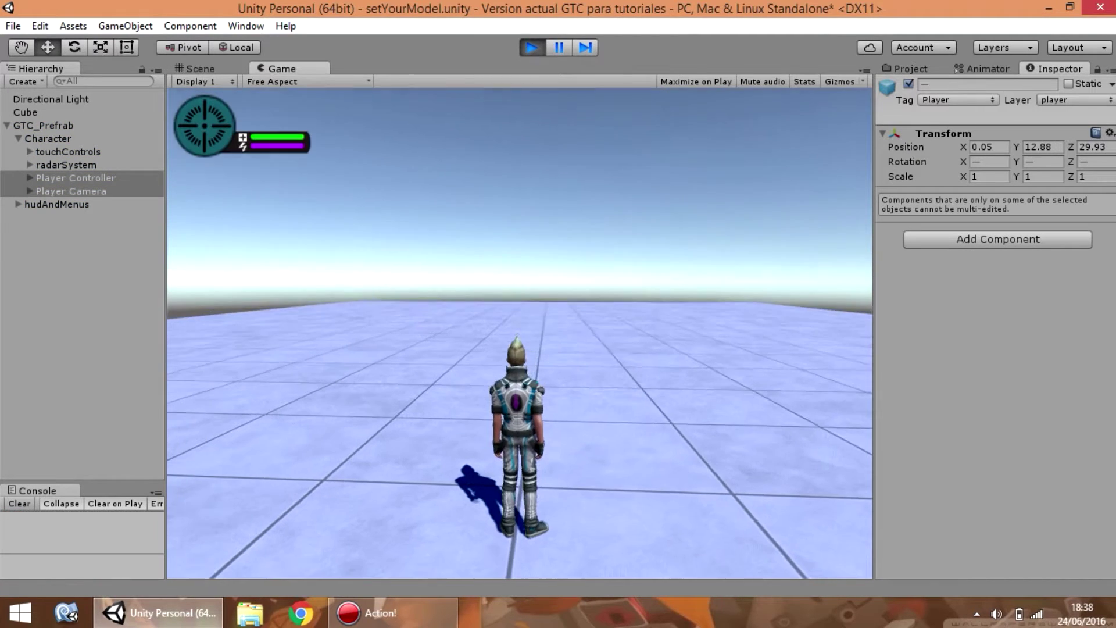
key(w)
key(shift)
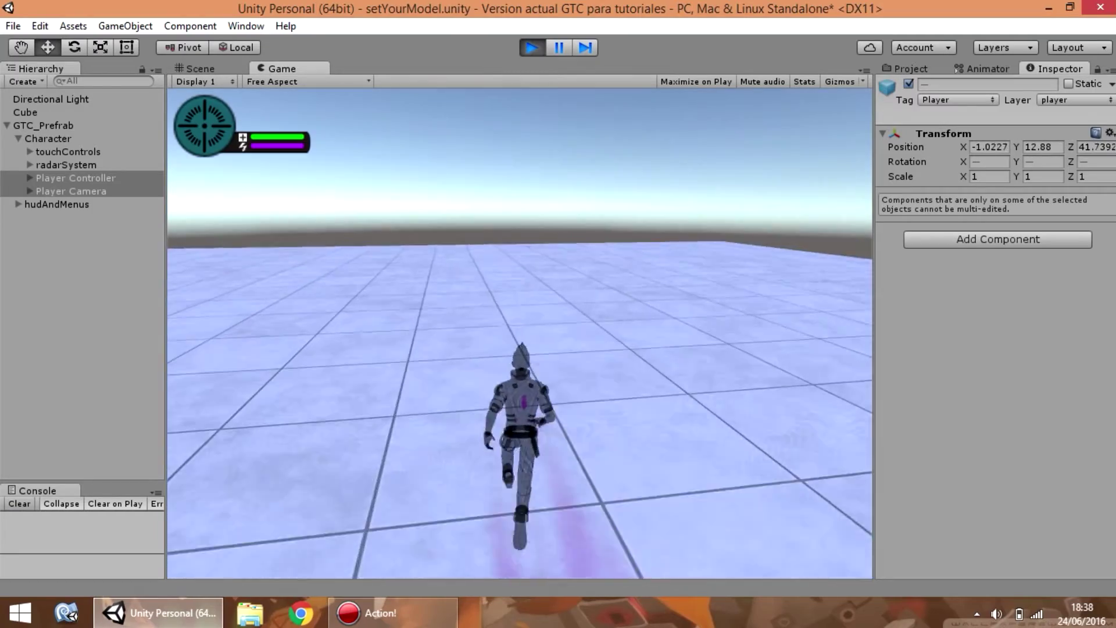
key(w)
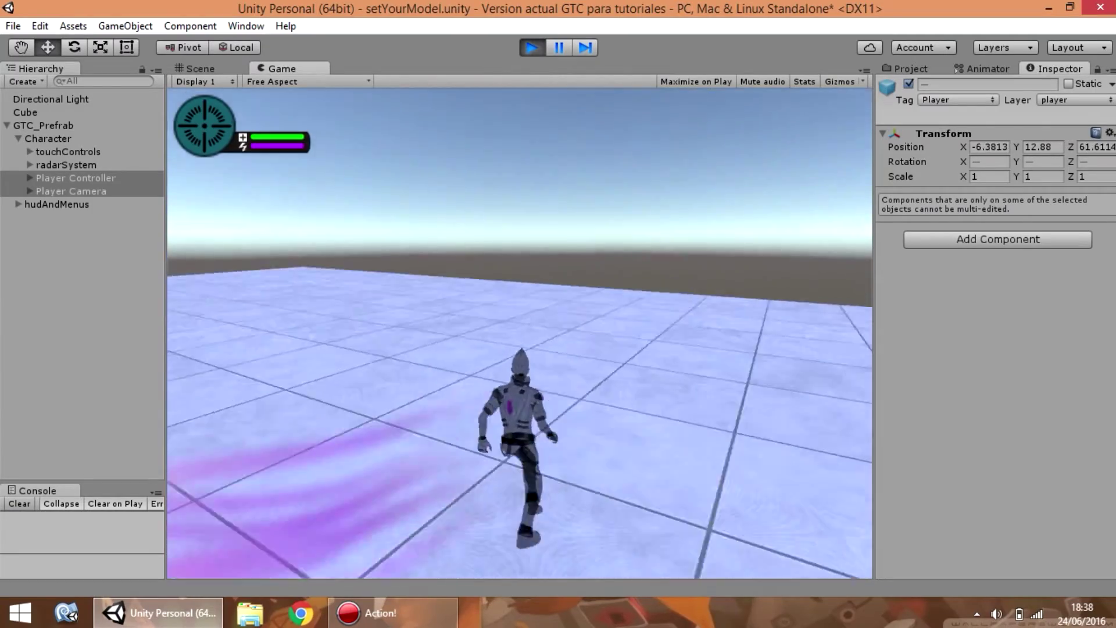
key(w)
key(space)
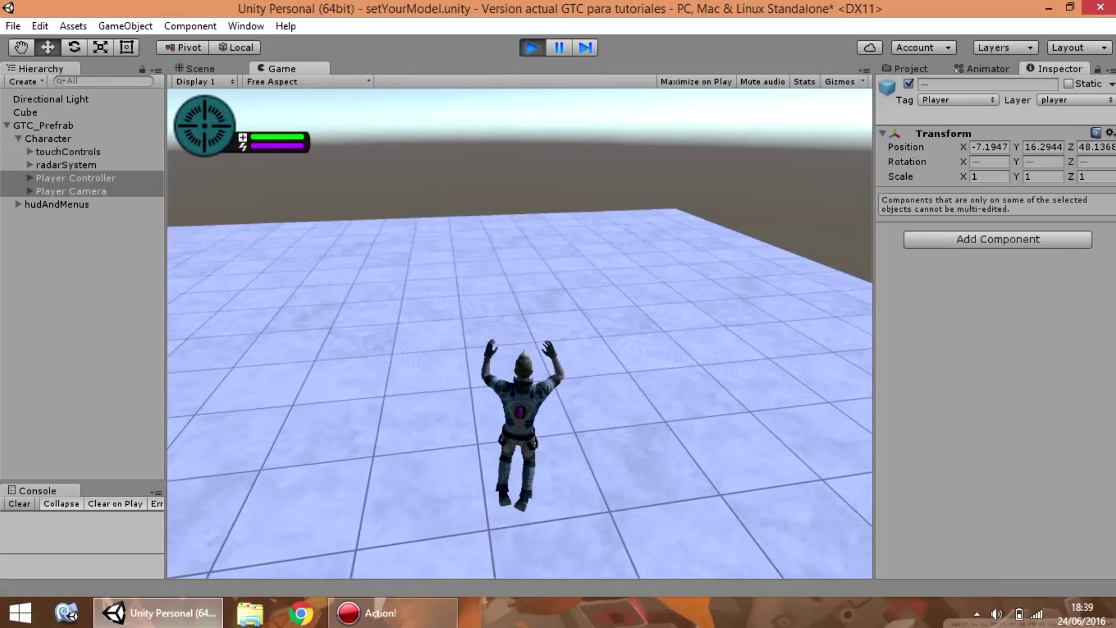
Step: Test aiming and firing energy bullets, sprint and jump once more, and end the play test
key(w)
right_click(518, 333)
click(518, 334)
click(518, 334)
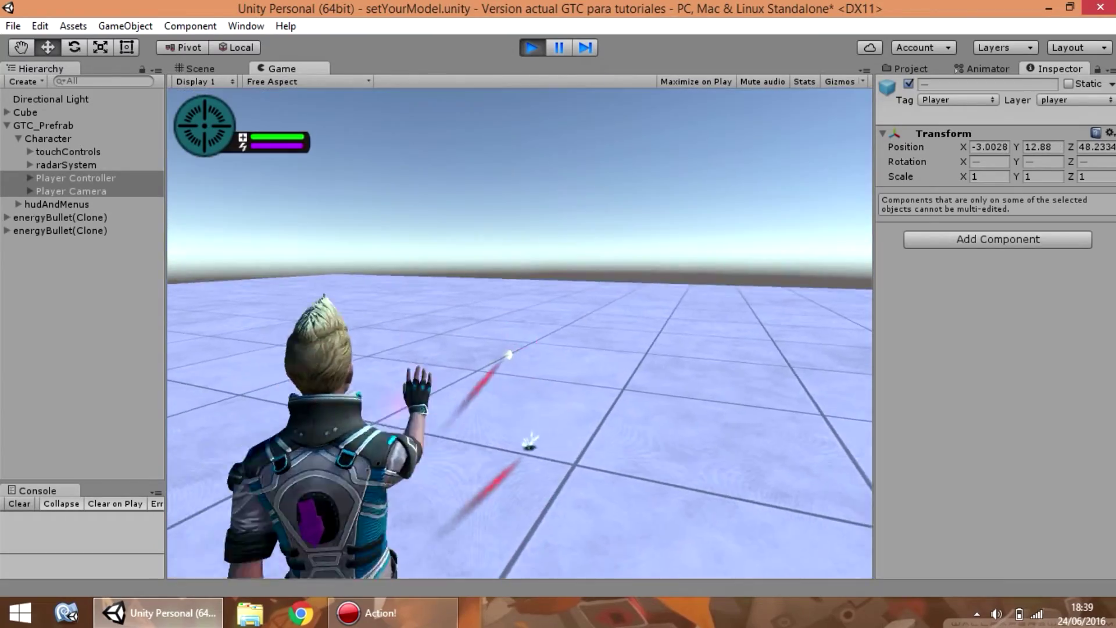
key(shift)
key(w)
key(space)
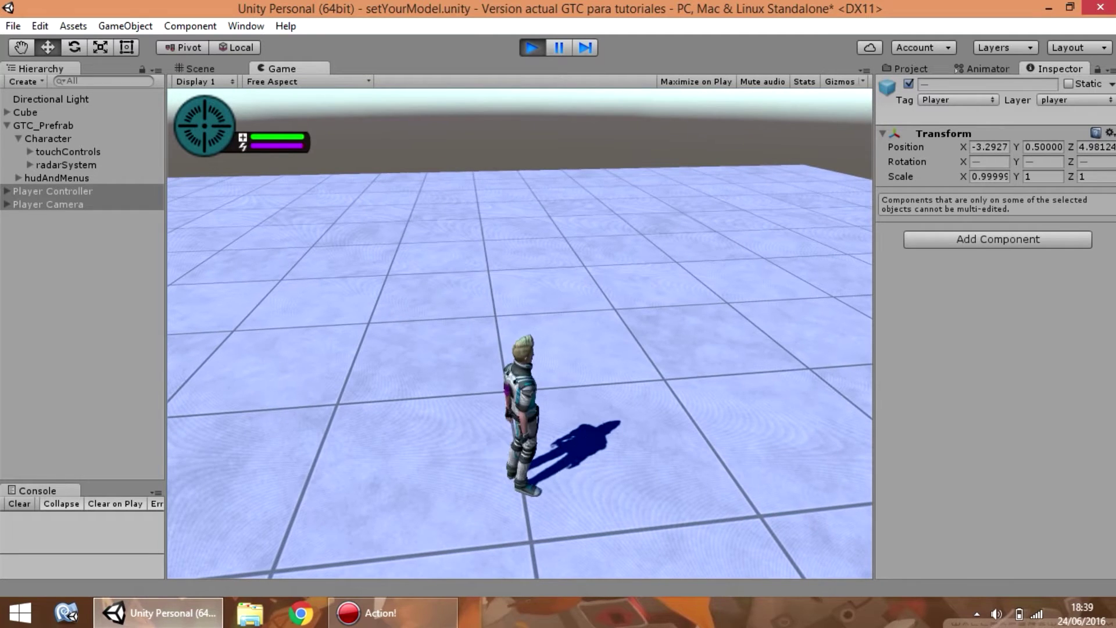
key(Escape)
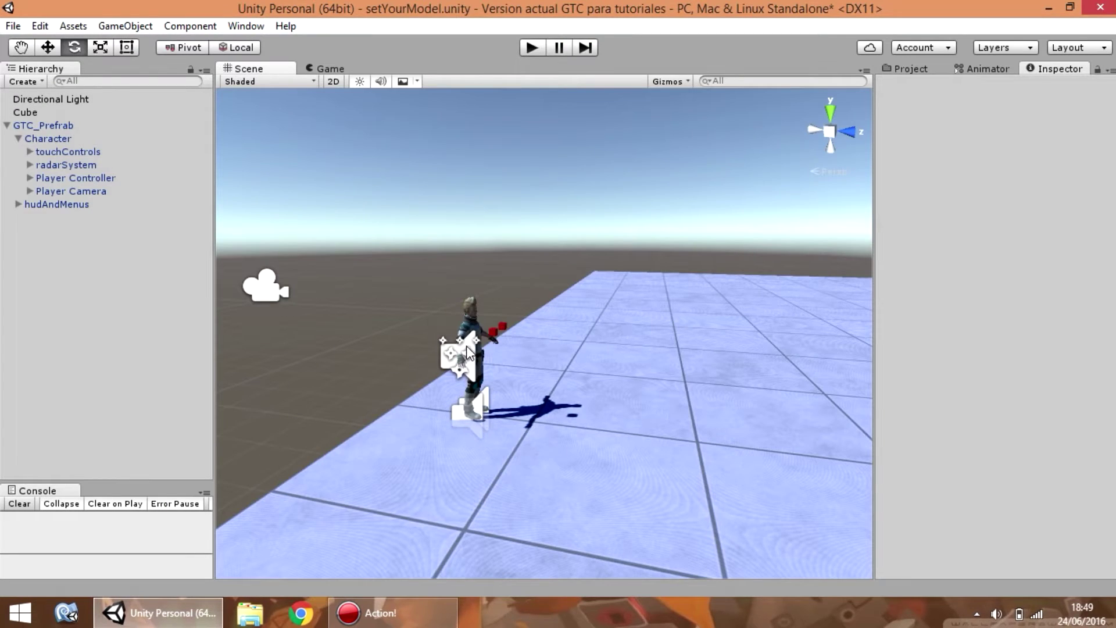
Step: Delete the Ethan model under Player Controller's gravityCenter, accepting the break of the prefab instance
scroll(477, 372, up, 5)
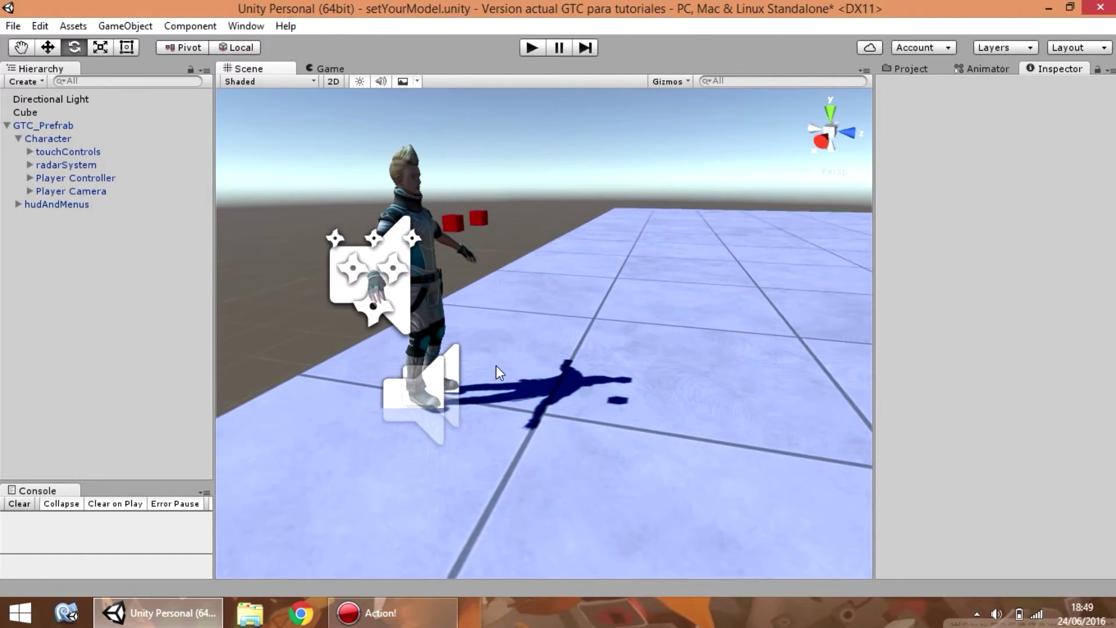
alt+drag(497, 365, 481, 350)
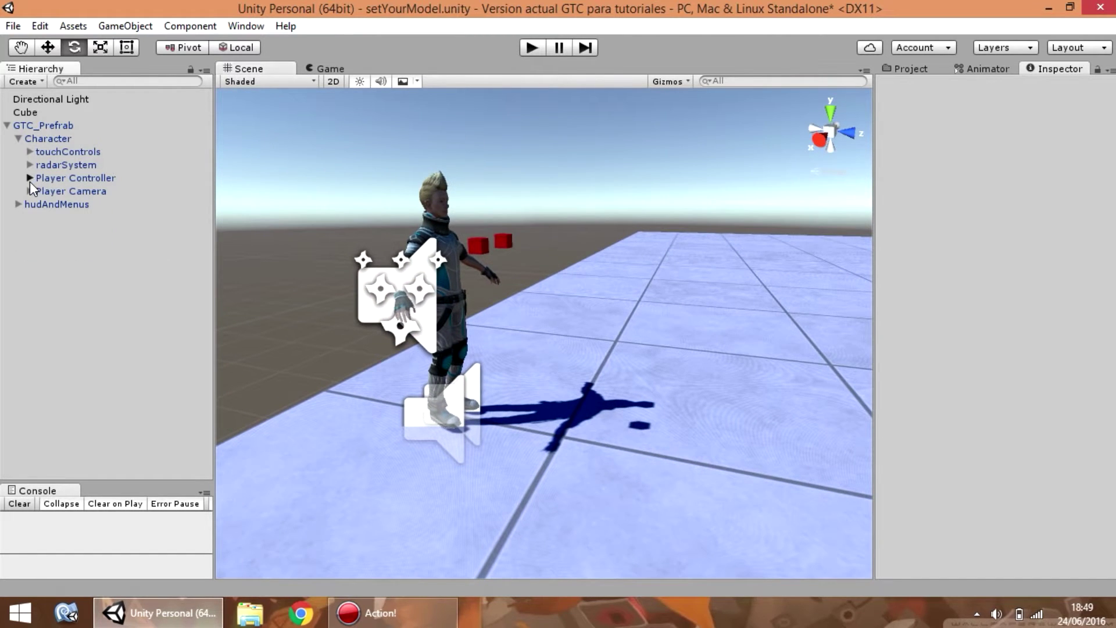
click(30, 178)
click(41, 191)
click(94, 192)
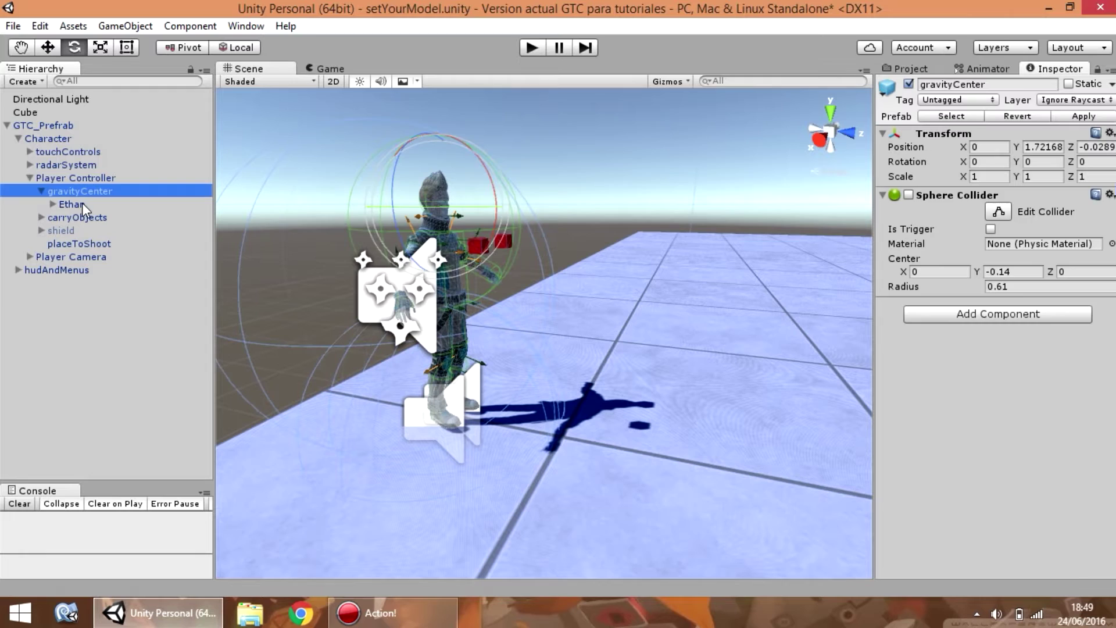
click(82, 204)
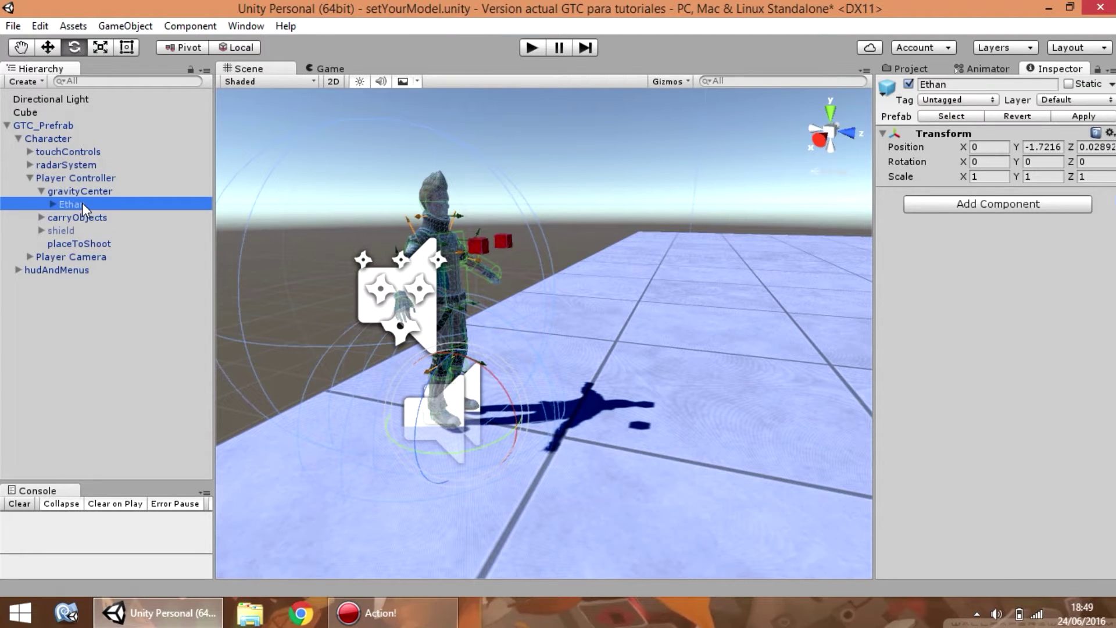
key(Delete)
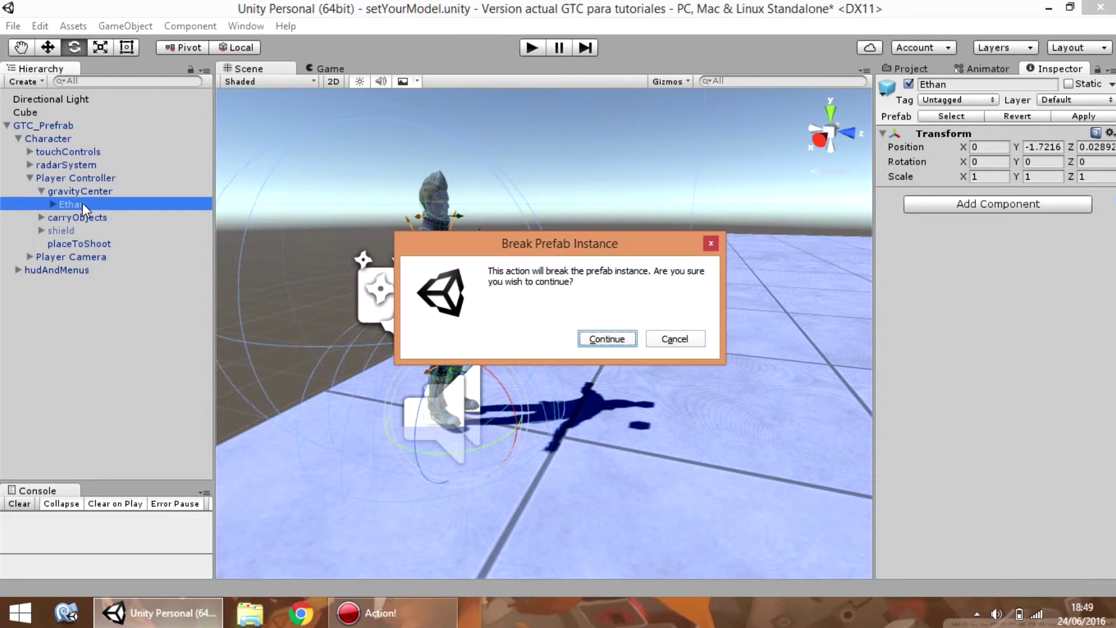
click(627, 339)
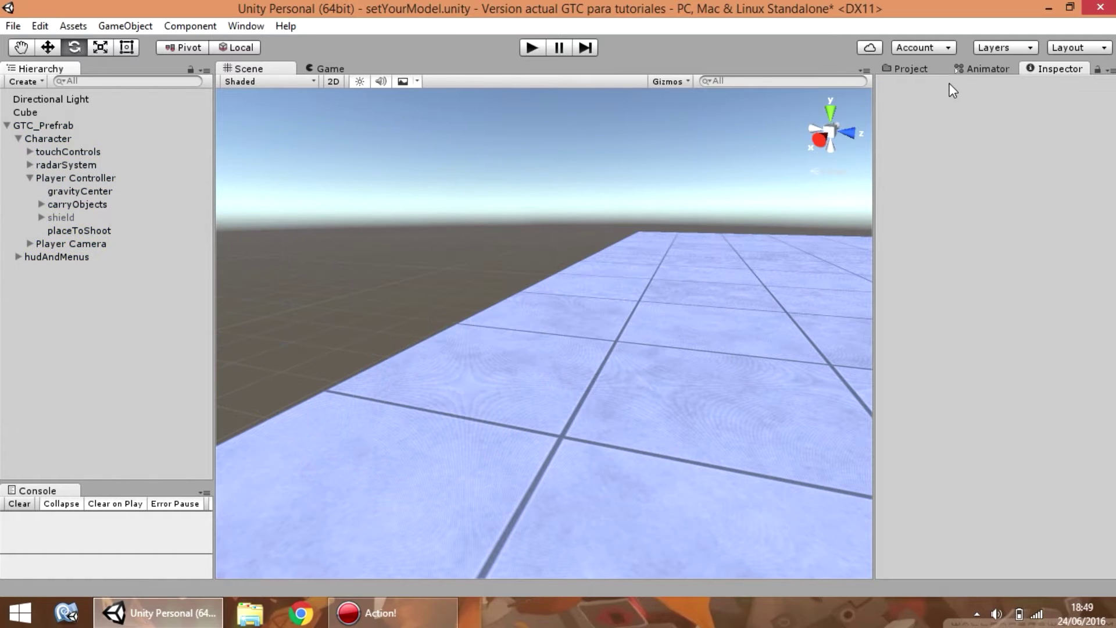
Step: Check the rig import settings of the FreeCharacter_01 model for the Humanoid animation type
click(911, 69)
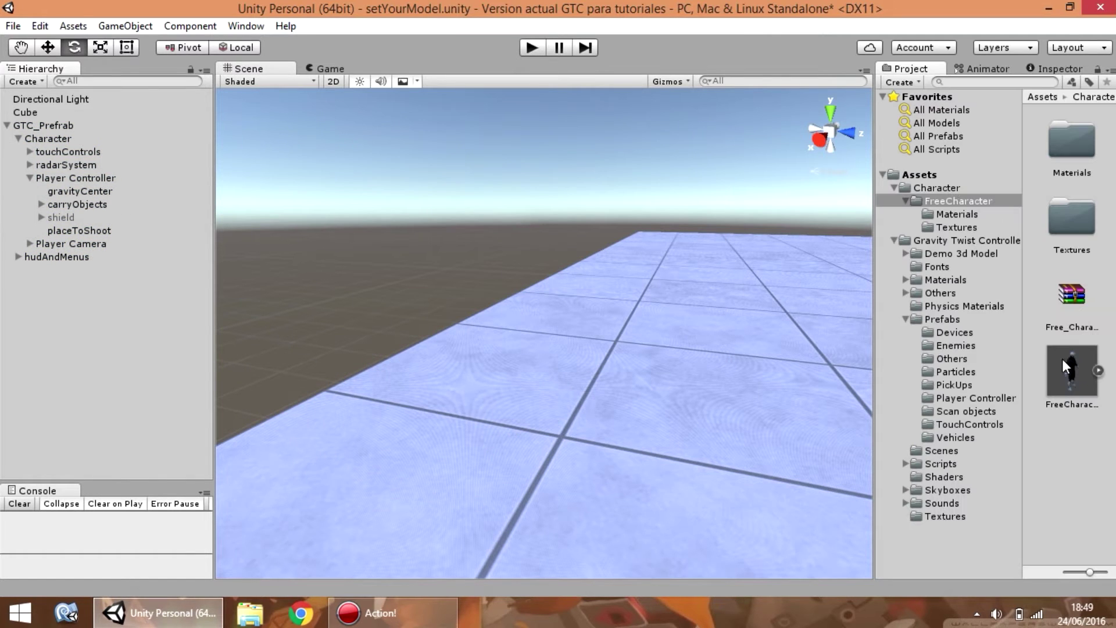
click(1071, 375)
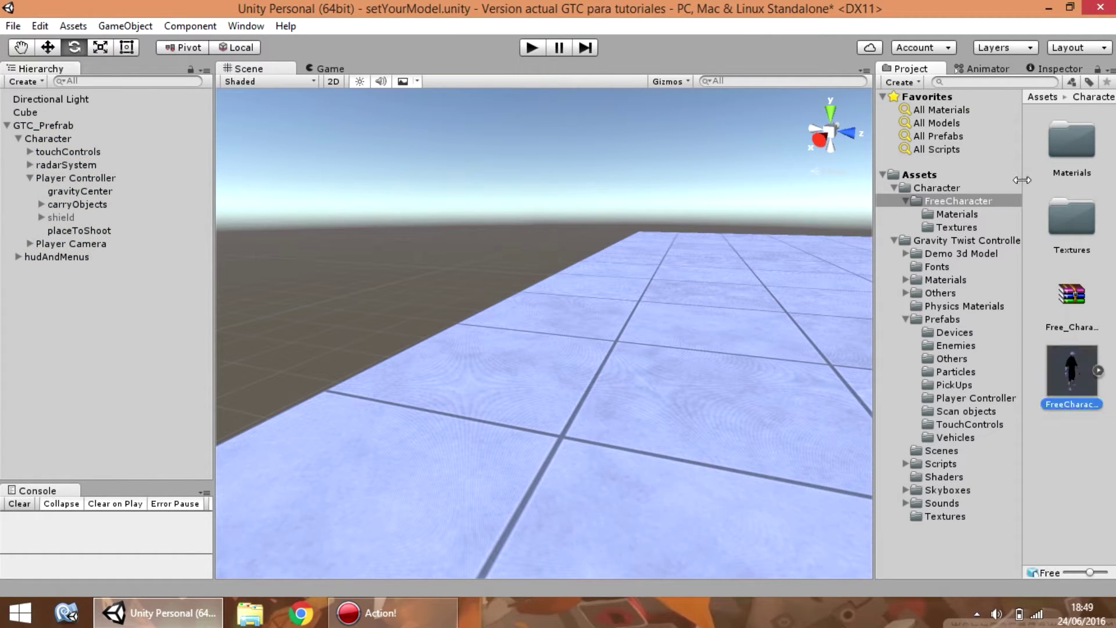
click(1056, 69)
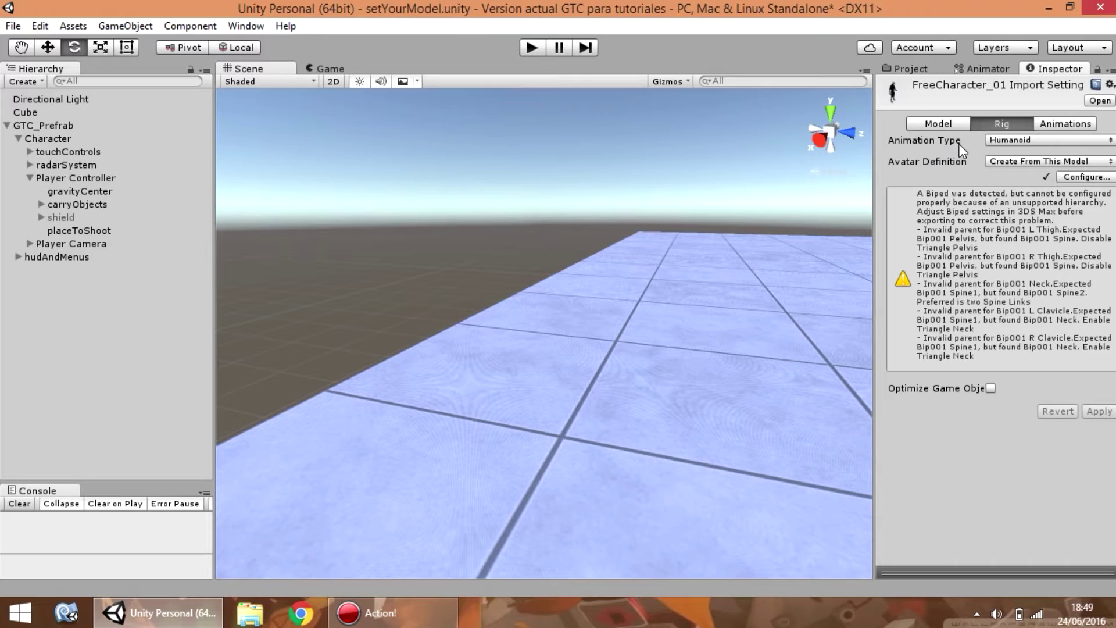
Step: Place the FreeCharacter_01 model from the FreeCharacter folder in the hierarchy as a child of gravityCenter
click(965, 68)
click(924, 68)
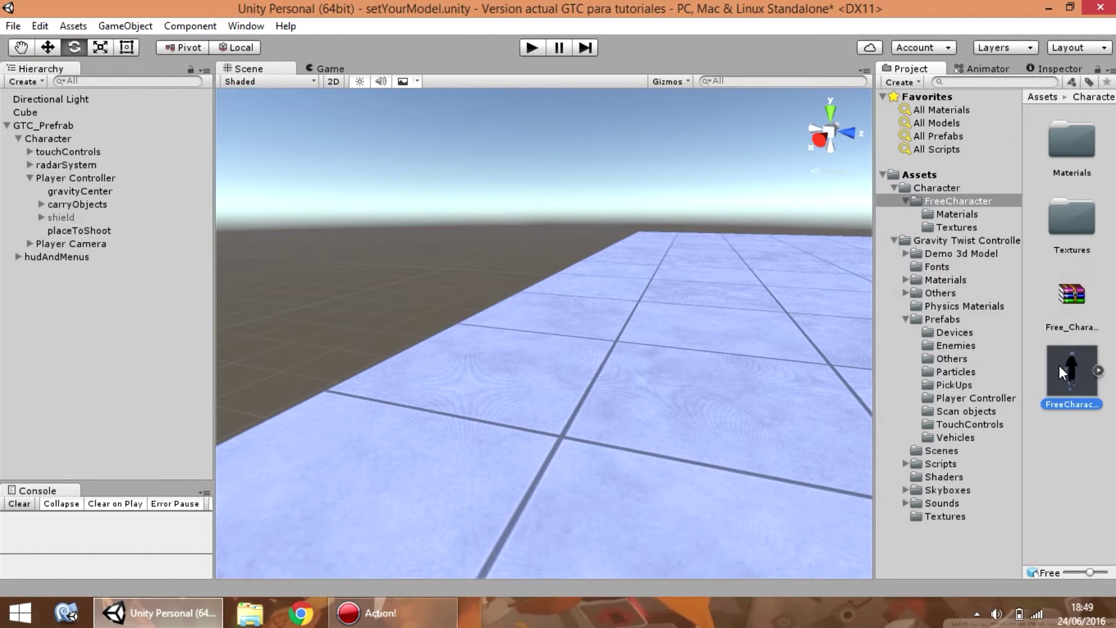
drag(1041, 362, 116, 191)
Step: Build the player from the Character object's Build Player script to set up FreeCharacter_01
click(46, 138)
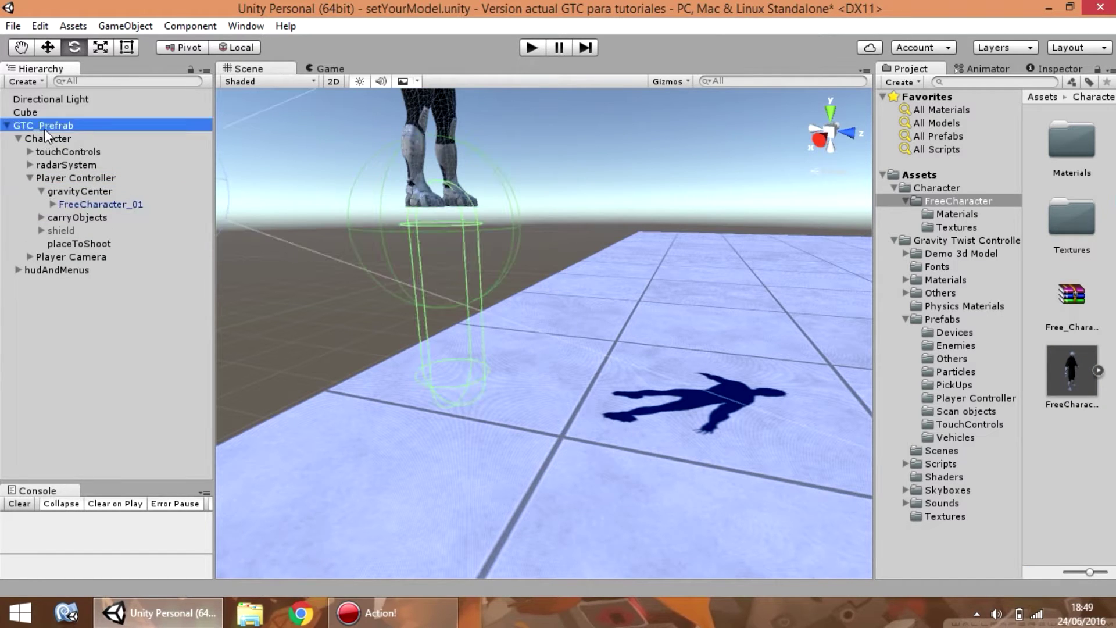
click(1047, 72)
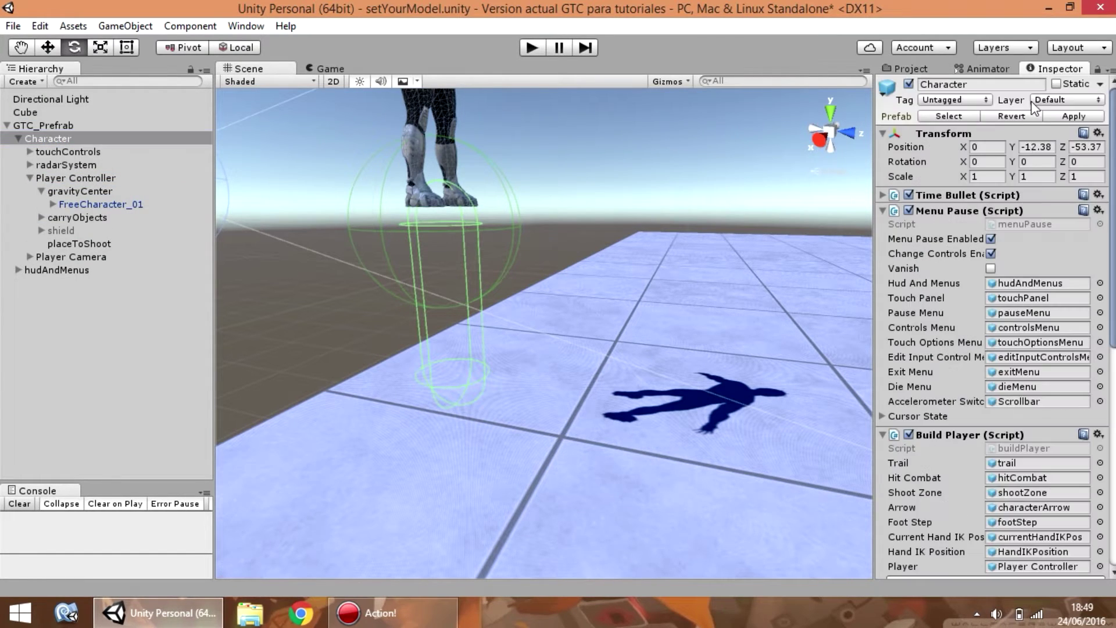
scroll(1064, 343, down, 5)
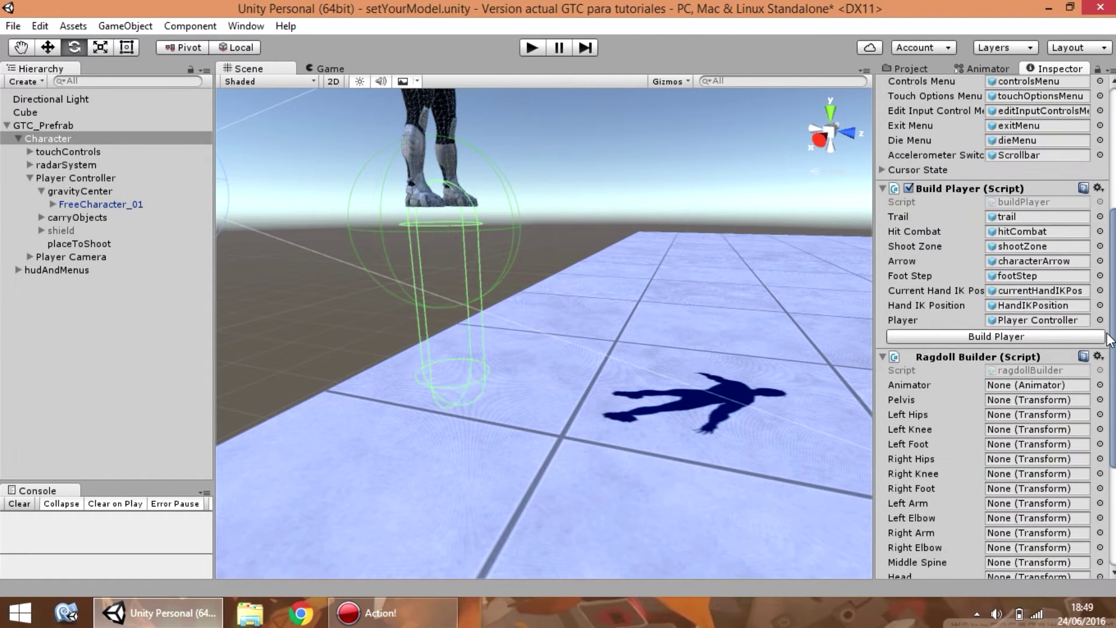
click(1063, 337)
Step: Examine the FreeCharacter_01 model and its red hand IK cubes in the scene from the front
right_drag(549, 259, 350, 266)
middle_drag(536, 293, 424, 301)
scroll(495, 299, up, 2)
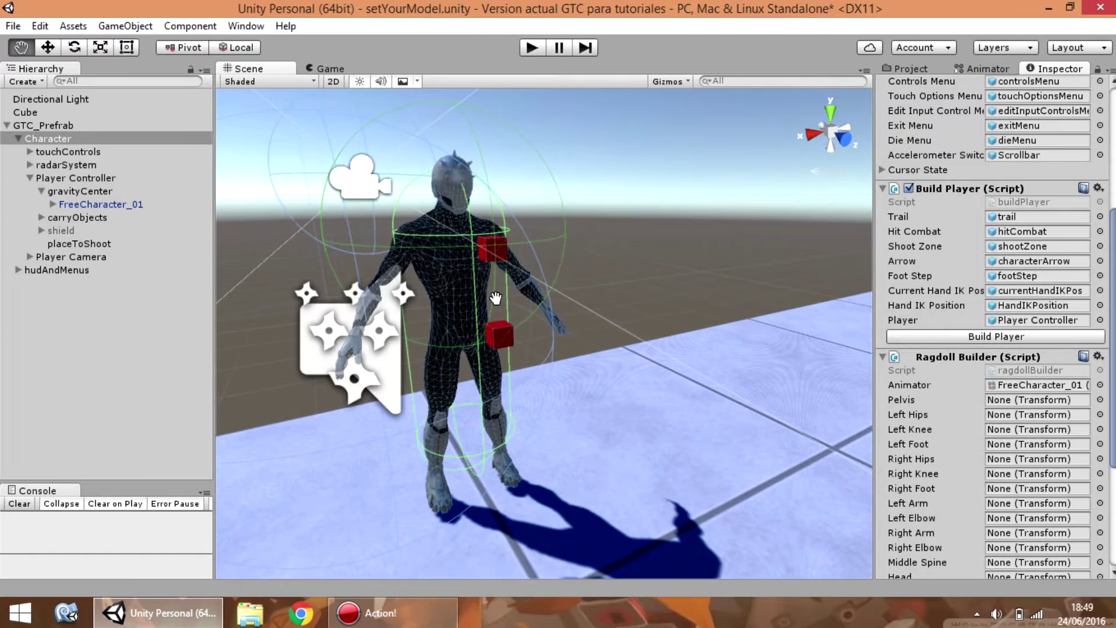
mouse_move(482, 296)
right_down()
mouse_move(435, 285)
mouse_move(458, 274)
mouse_move(478, 313)
right_up()
scroll(464, 274, up, 3)
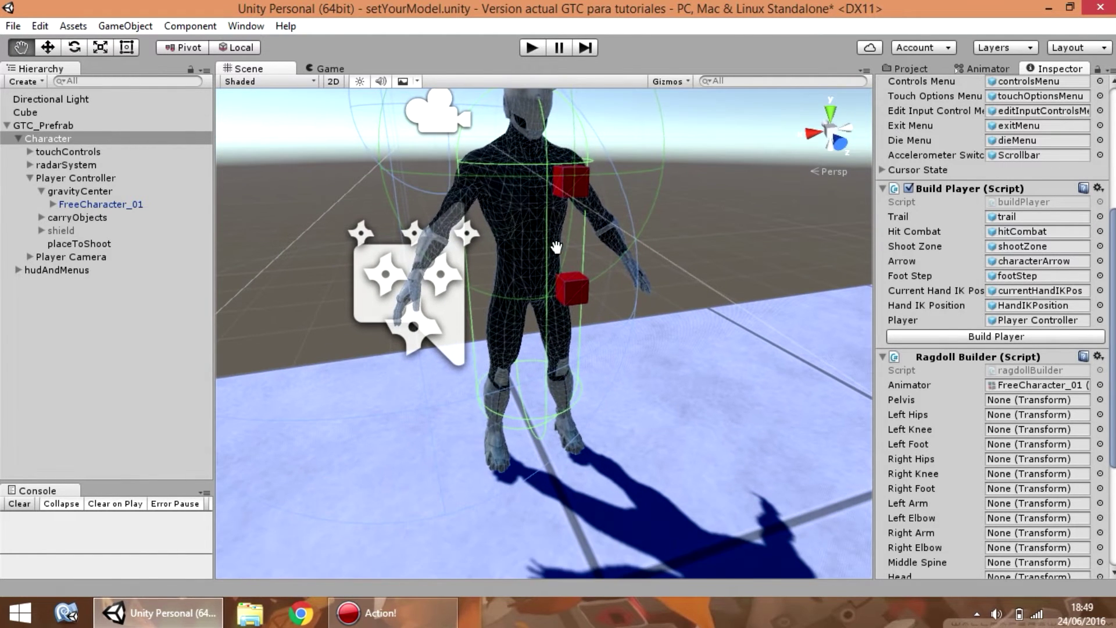
scroll(578, 259, up, 3)
right_drag(578, 258, 577, 217)
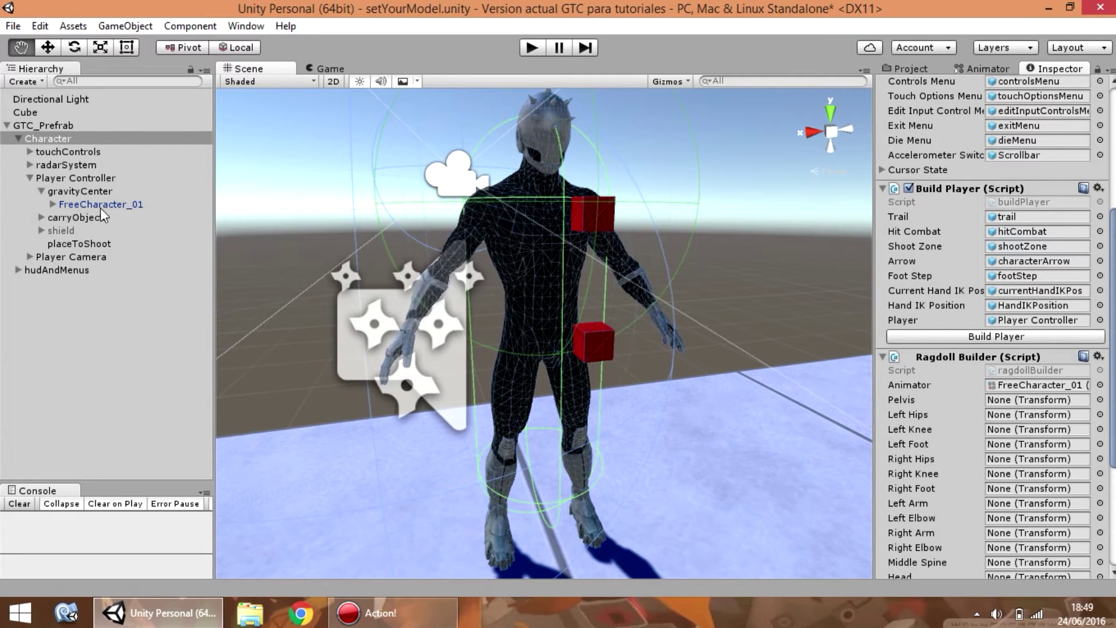
scroll(561, 206, down, 2)
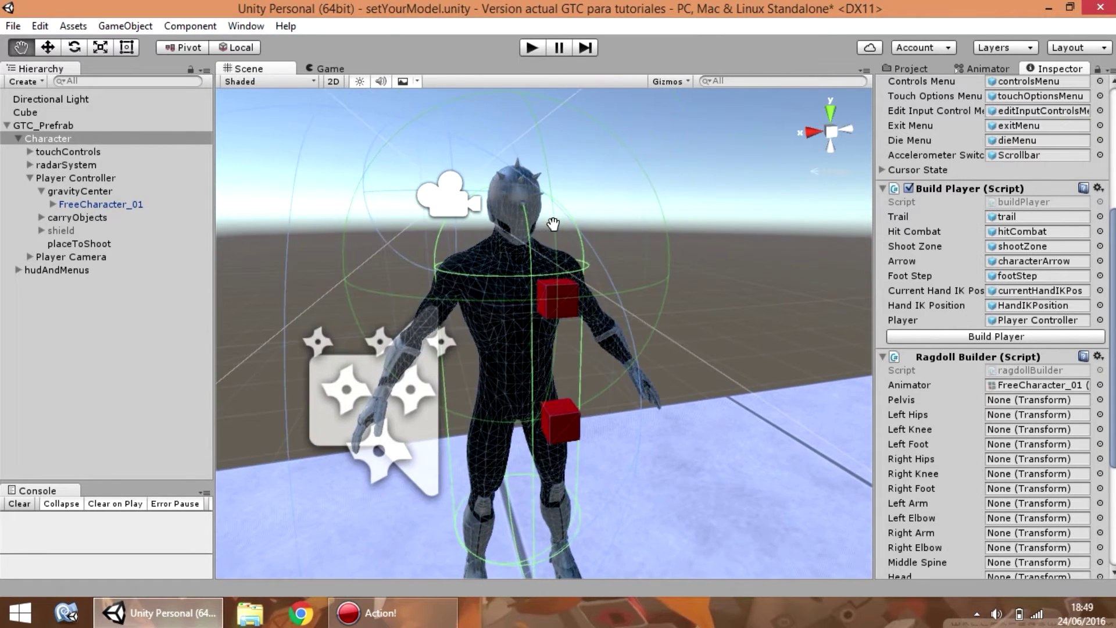
Step: Move leftHandIKPosition and rightHandIKPosition to chest height on each side of the body, the right one at X -0.2, Y 0.45, Z -0.213
key(w)
click(556, 301)
click(187, 323)
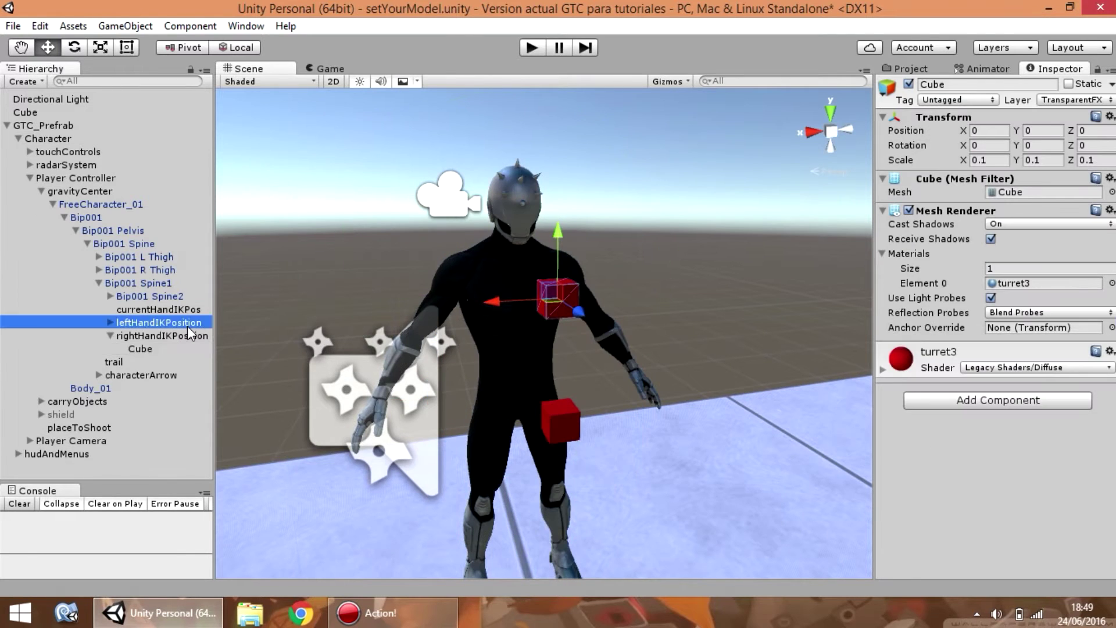
drag(565, 375, 428, 306)
click(203, 335)
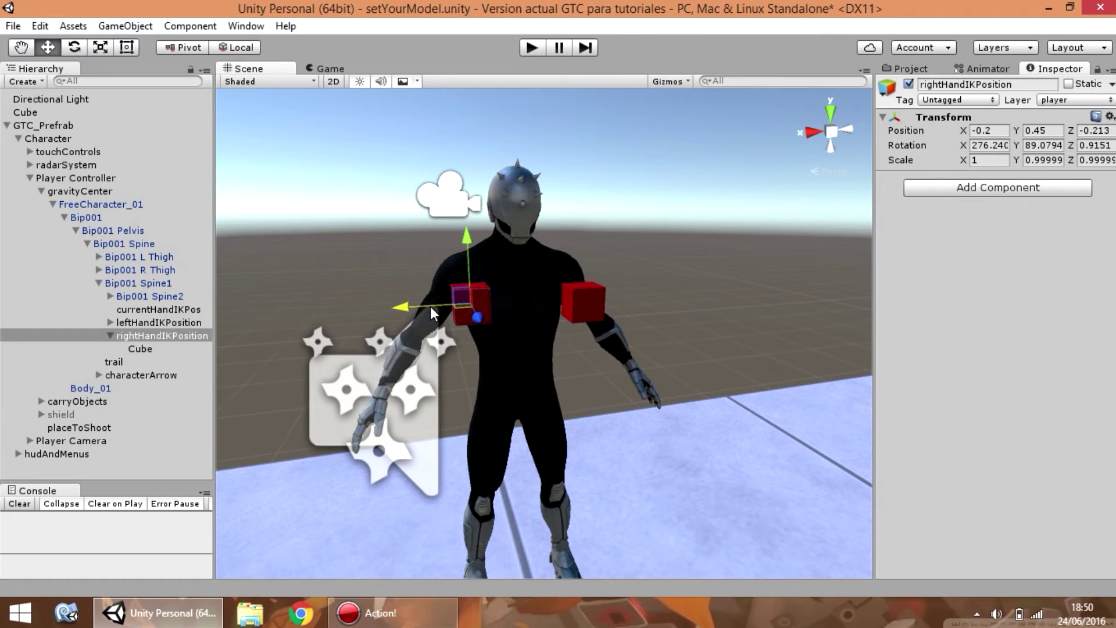
Step: Adjust leftHandIKPosition in front of the character's chest to X -0.205, Y 0.345, Z 0.116
middle_drag(490, 263, 554, 319)
right_drag(555, 318, 760, 372)
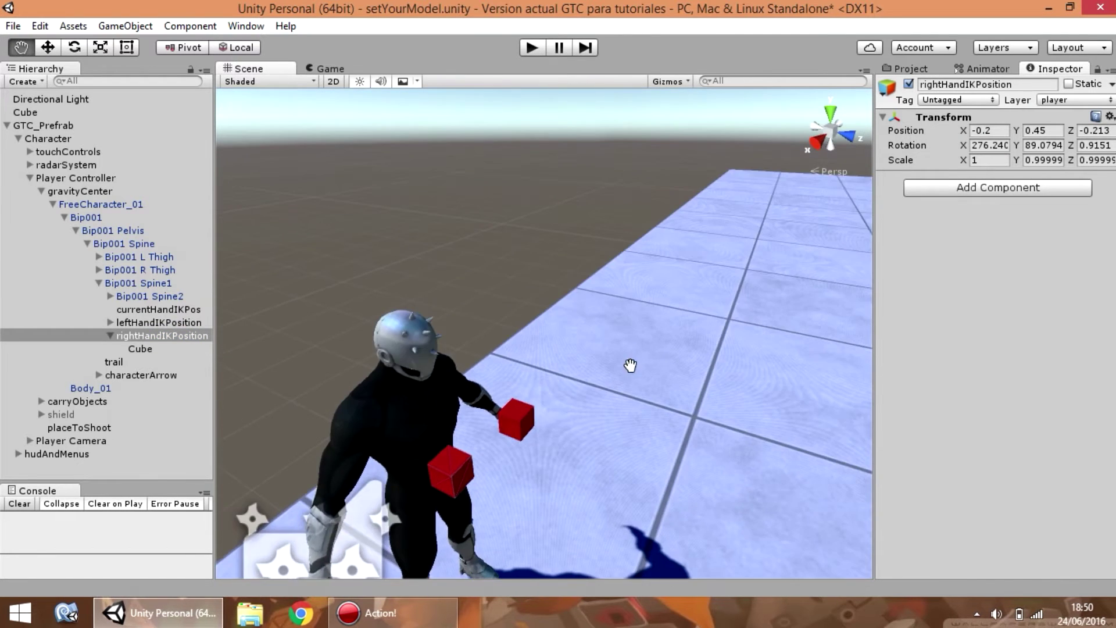
middle_drag(630, 366, 656, 320)
scroll(673, 331, up, 1)
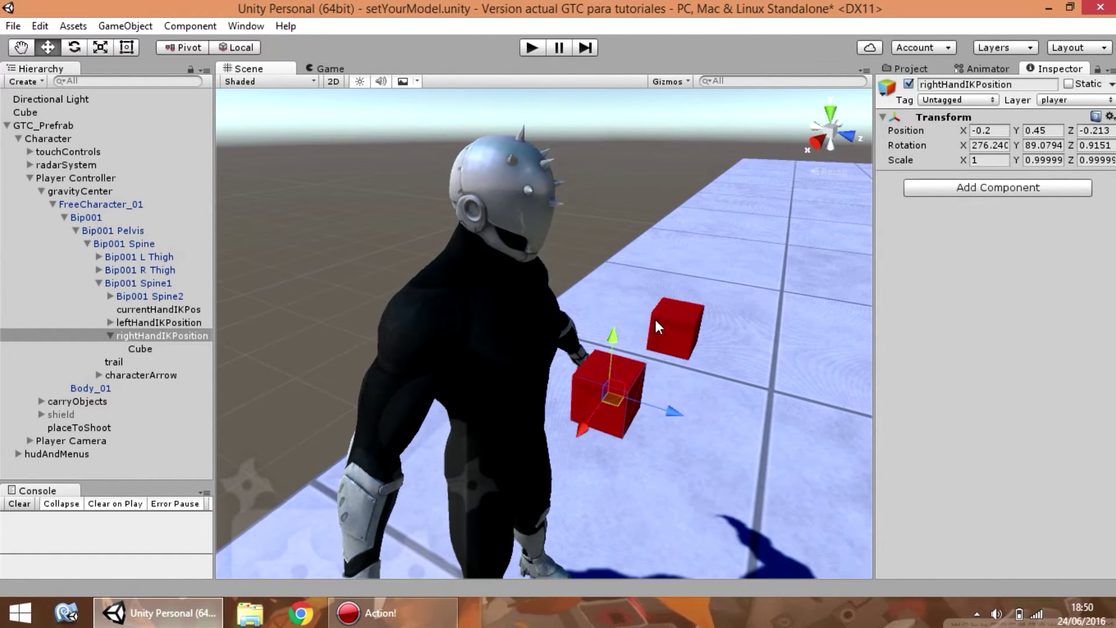
click(683, 334)
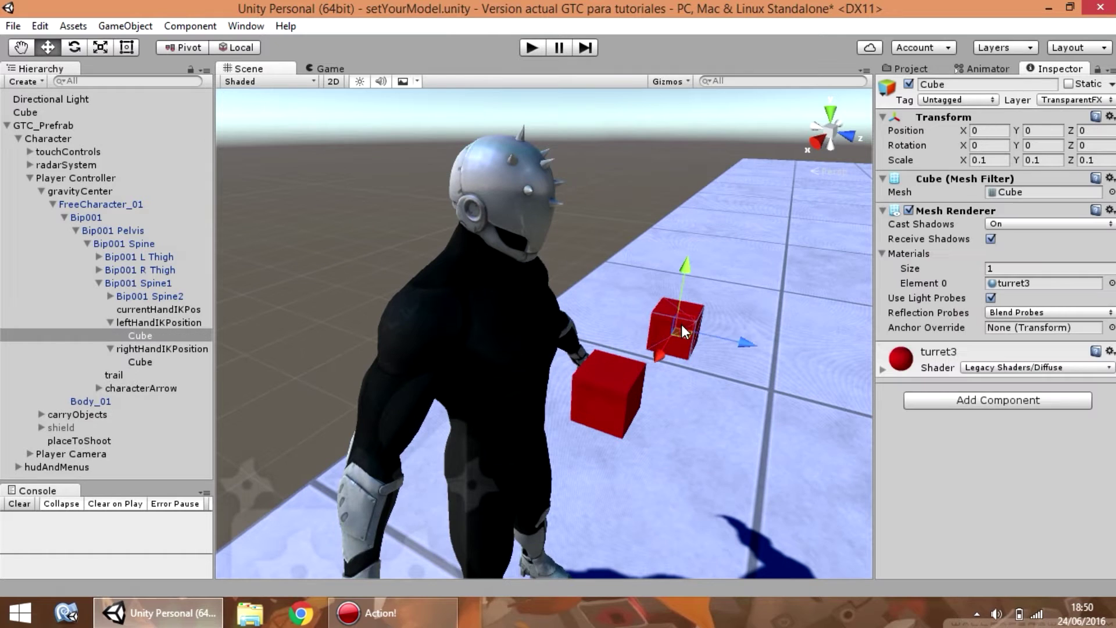
click(169, 322)
drag(757, 344, 780, 368)
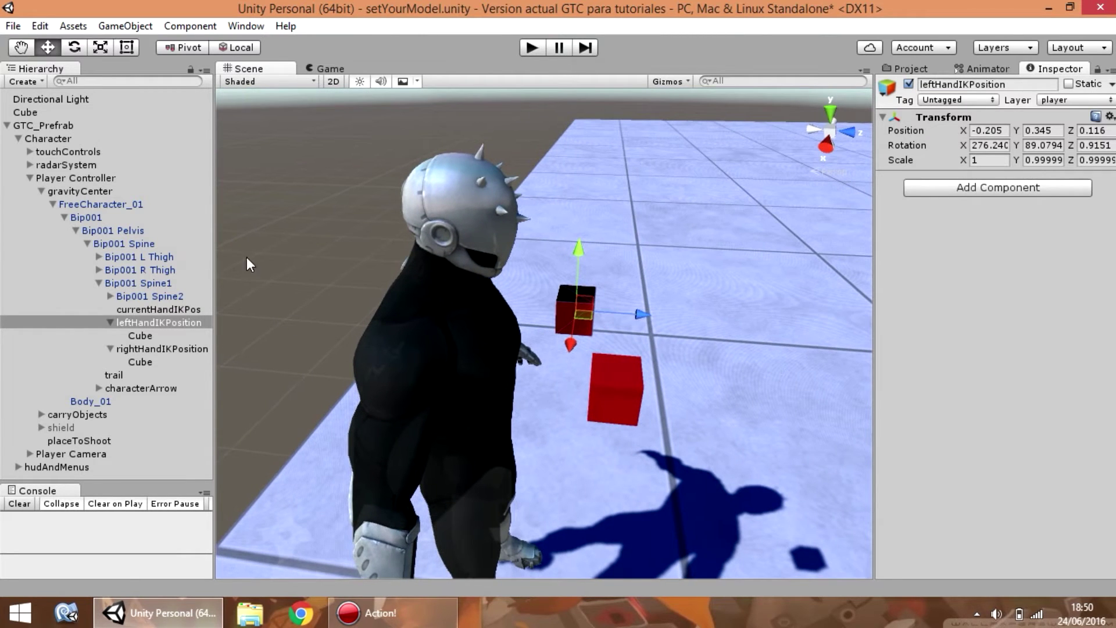
Step: Locate the bone assigned as Spine in Player Controller's Other Powers aim settings and select it in the hierarchy
click(89, 177)
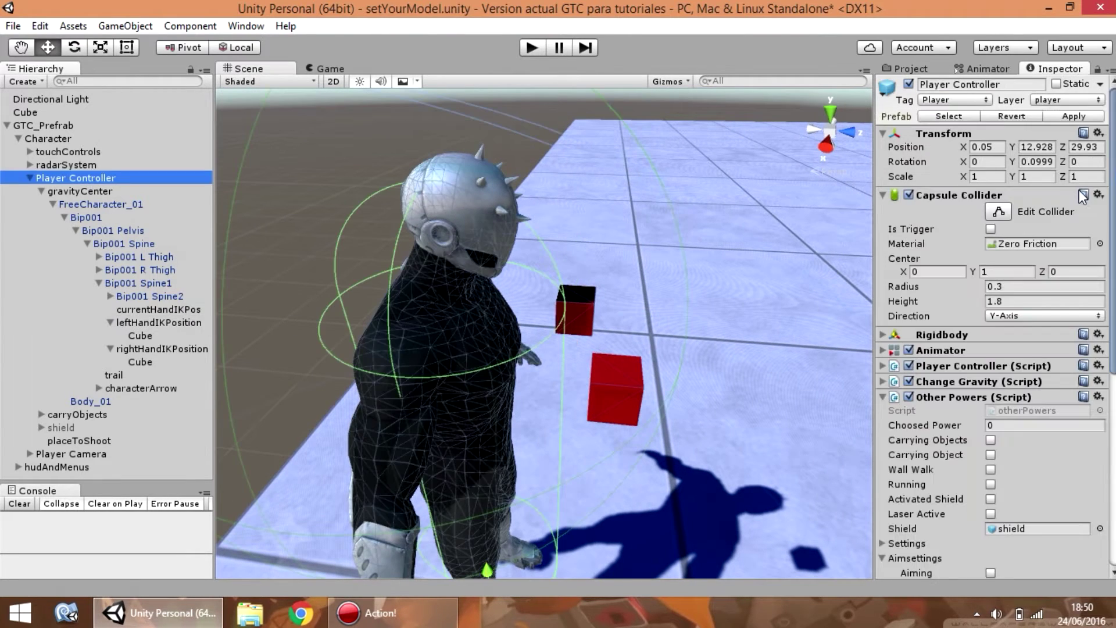
scroll(994, 325, down, 5)
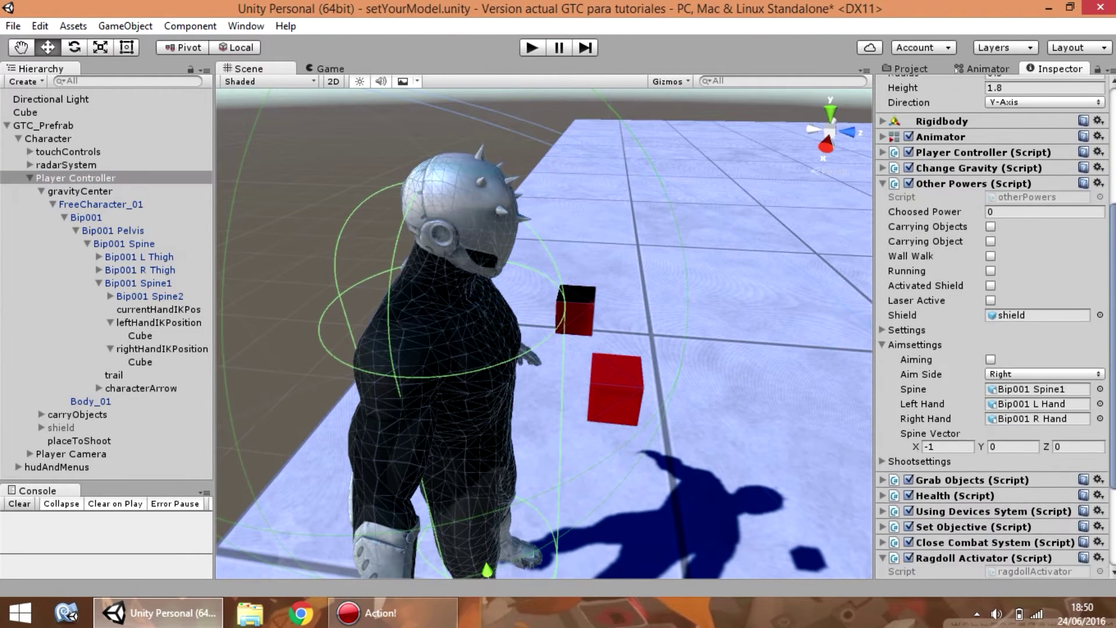
click(1034, 394)
right_drag(653, 230, 609, 195)
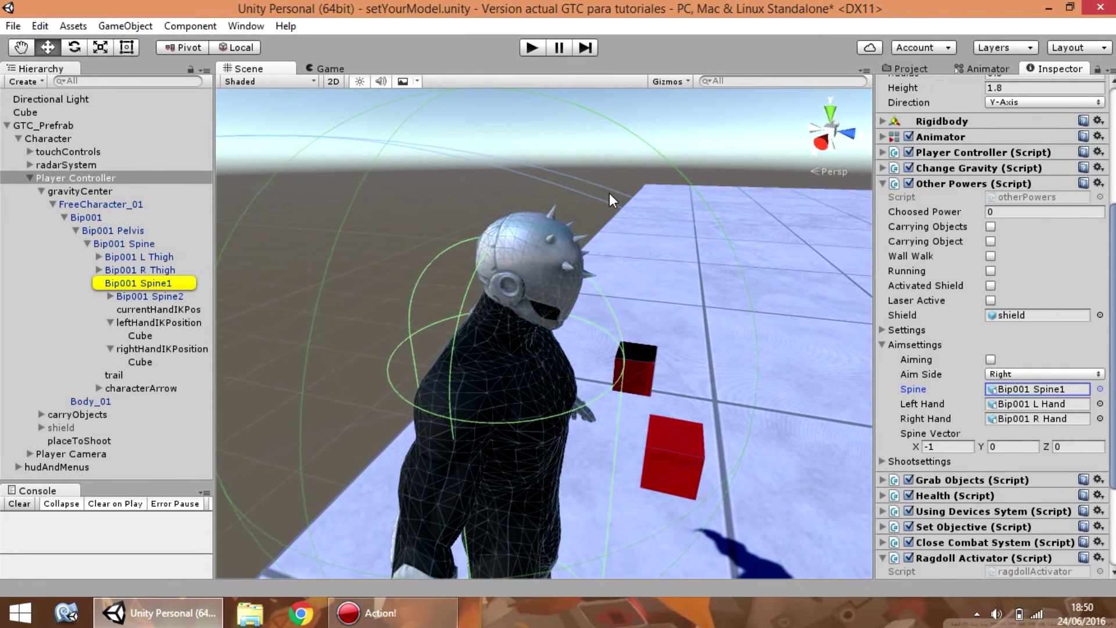
alt+drag(631, 207, 599, 180)
click(154, 284)
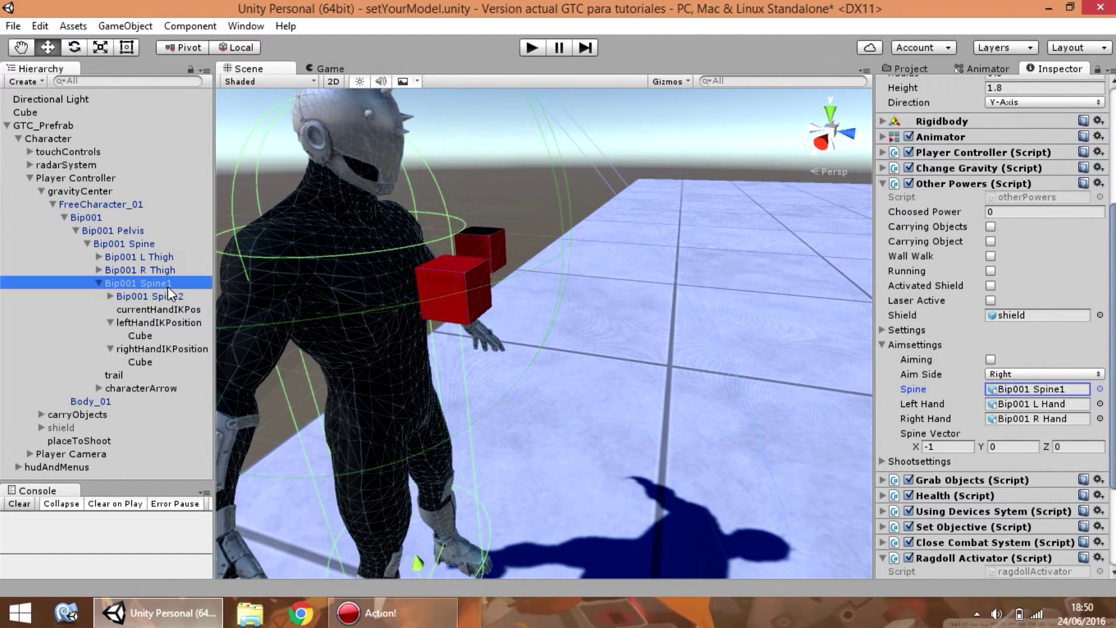
alt+drag(442, 244, 504, 311)
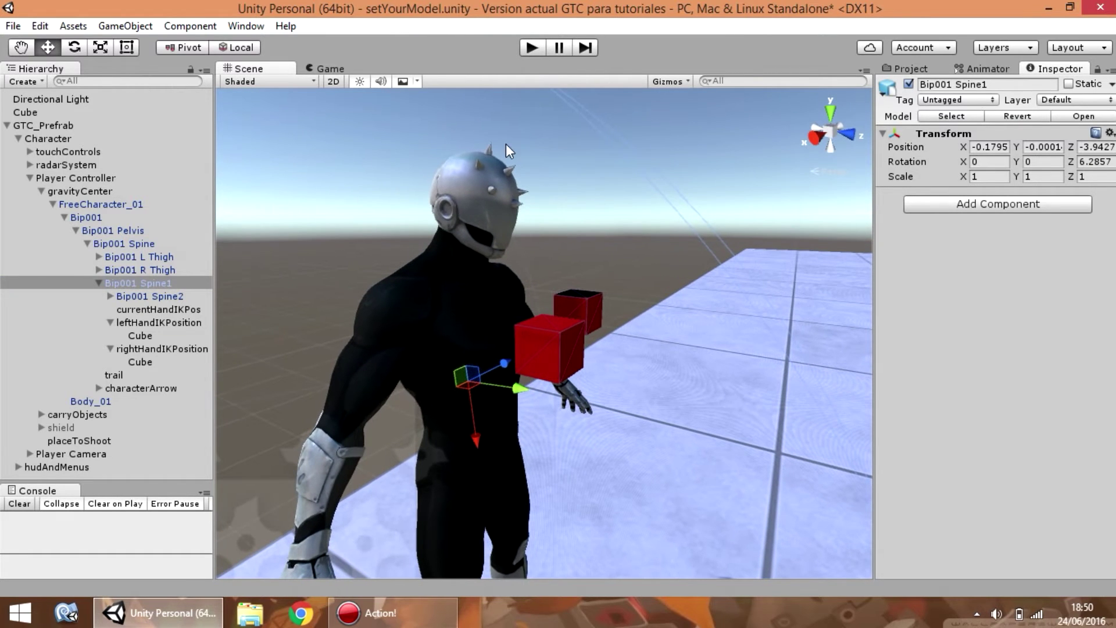
Step: Compare the global and local axes of Bip001 Spine1 at its pivot to find the spine's bending axis
click(201, 52)
click(227, 51)
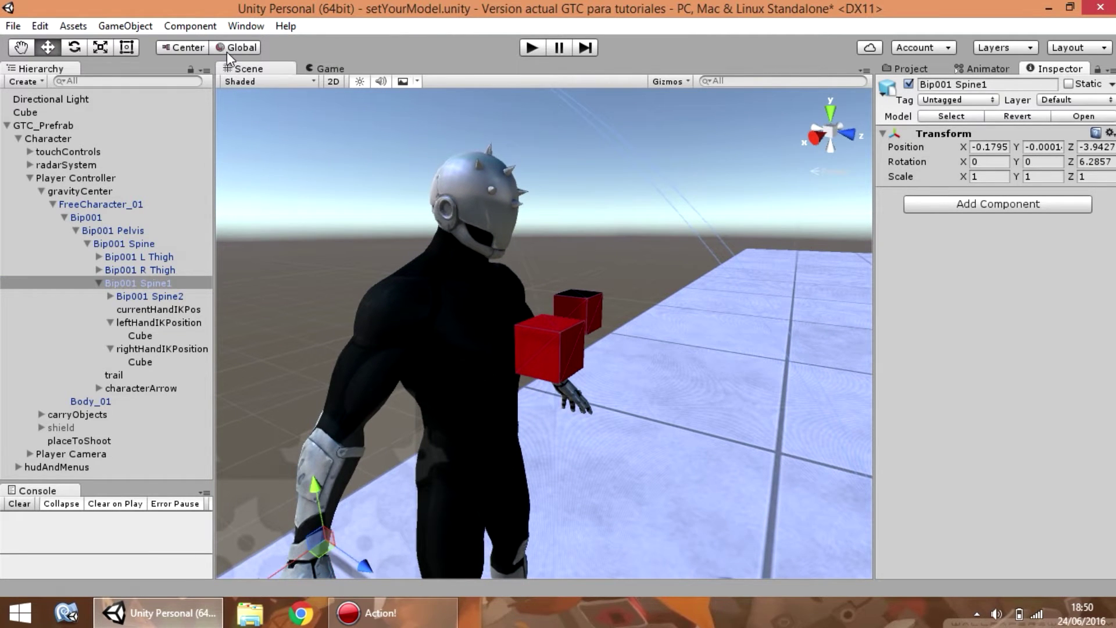
alt+drag(410, 165, 371, 176)
click(195, 47)
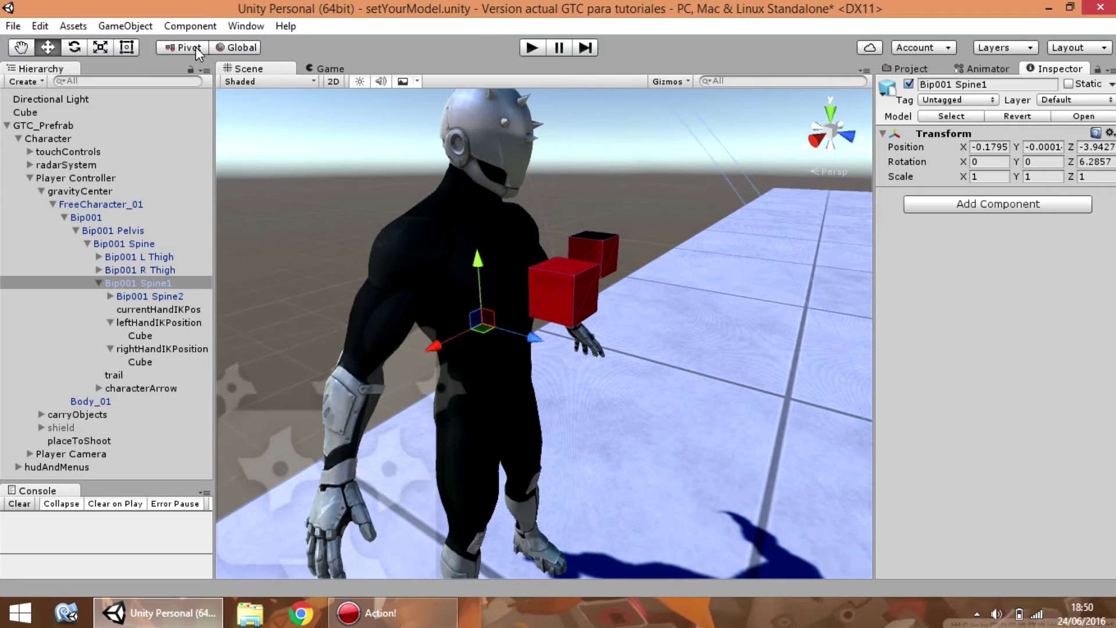
click(235, 47)
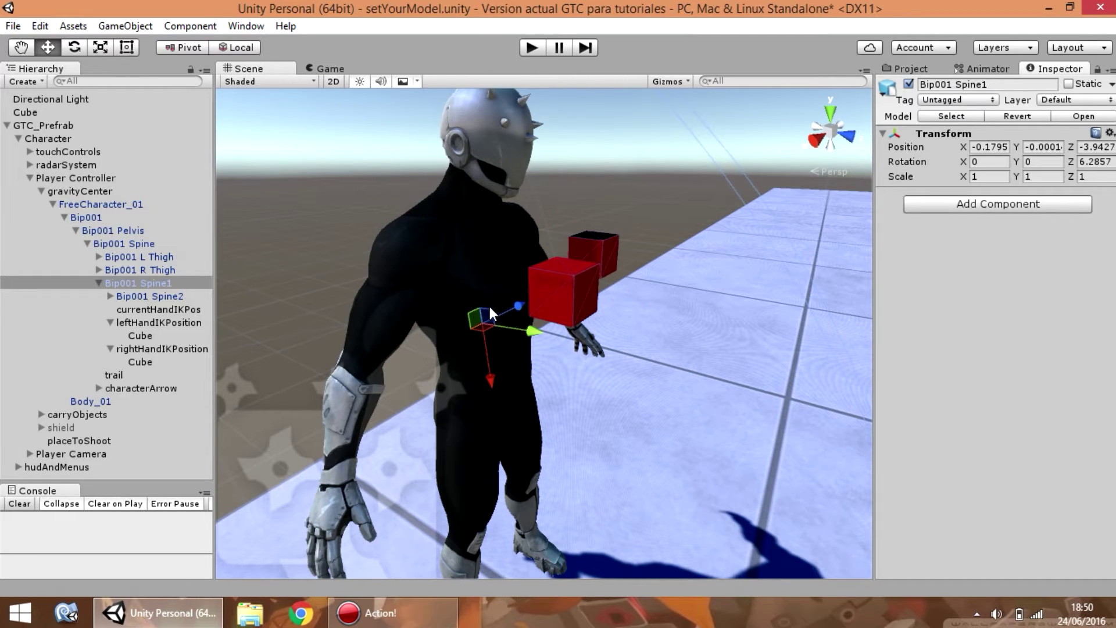
alt+drag(517, 248, 526, 225)
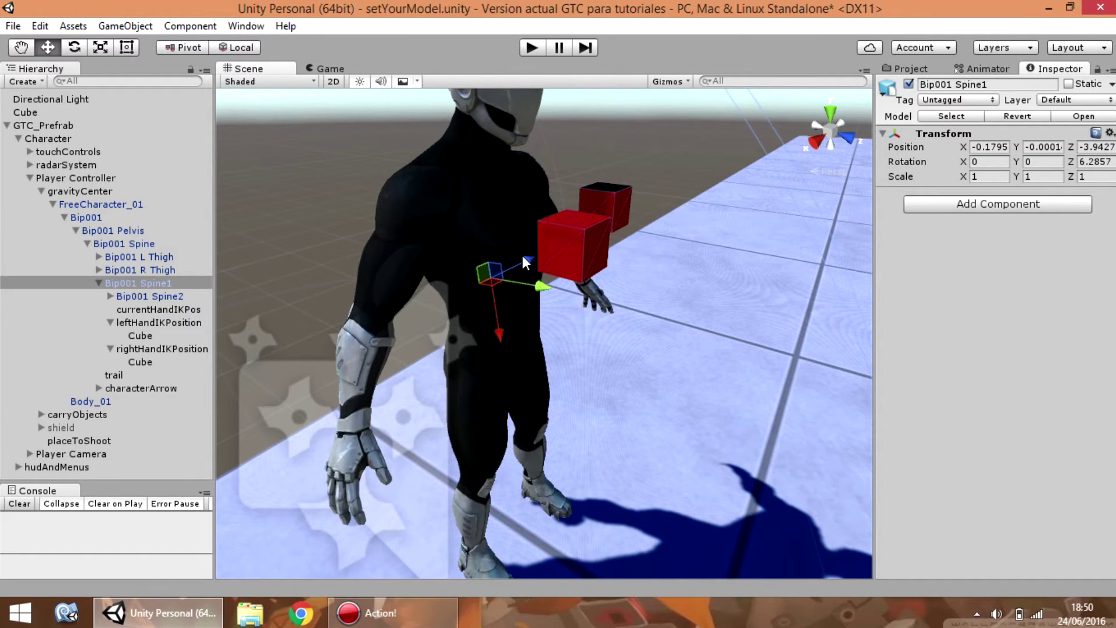
alt+drag(564, 262, 557, 234)
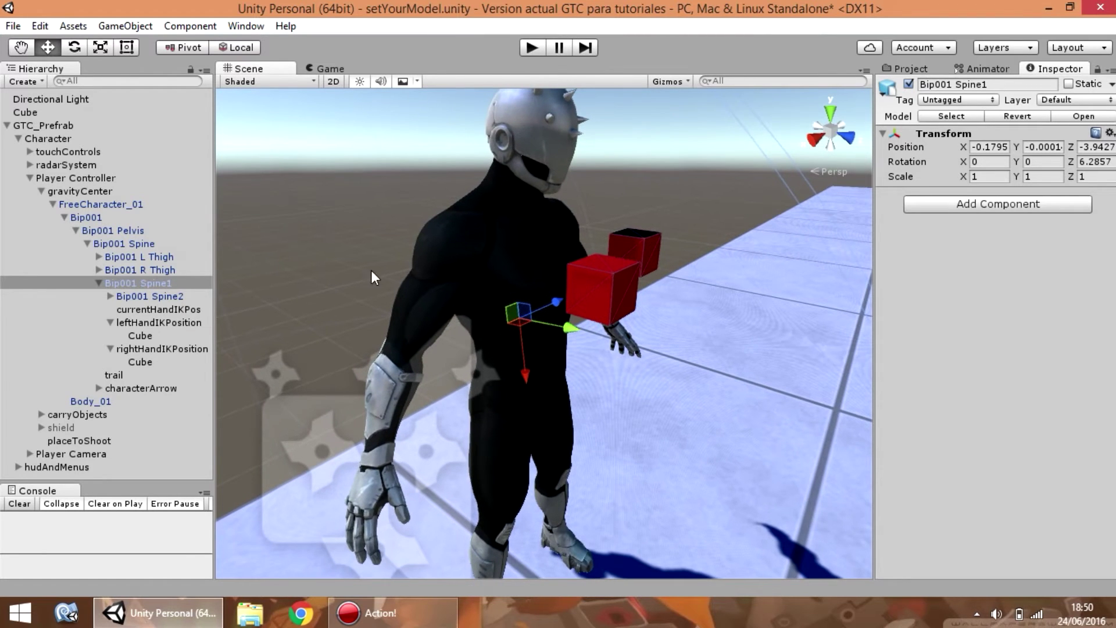
Step: Set the Spine Vector in Player Controller's Other Powers aim settings to X 0 and Z -1
click(75, 177)
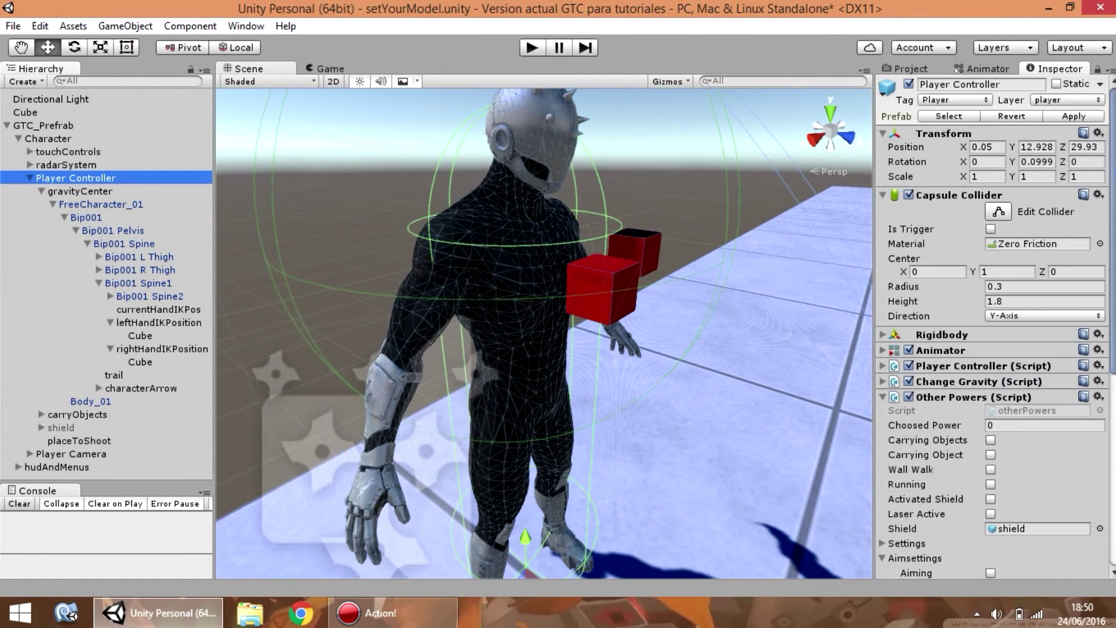
scroll(994, 326, down, 10)
click(939, 405)
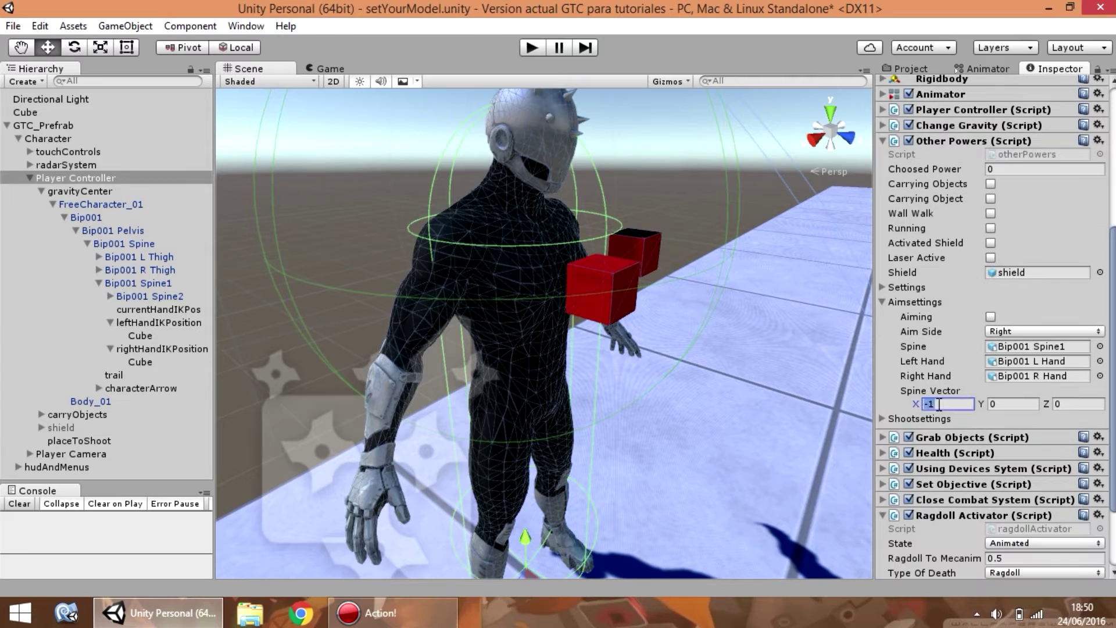
text(0)
key(Tab)
key(Tab)
text(-1)
Step: Run a play test, aim with the new character to check the spine bending, and pause the game
scroll(709, 200, up, 3)
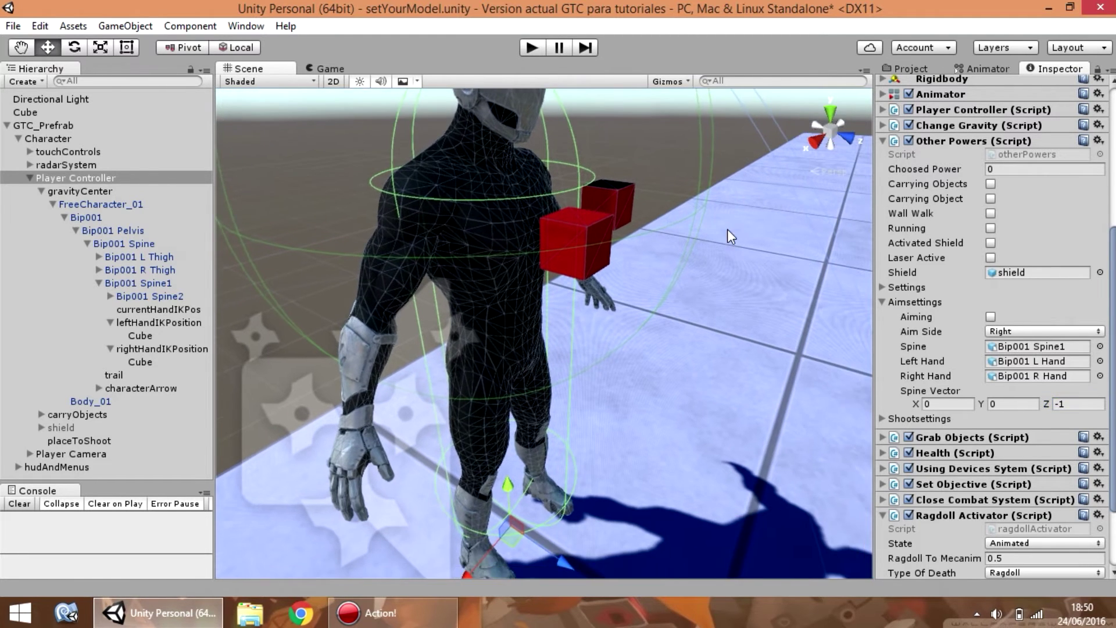
right_drag(700, 274, 695, 223)
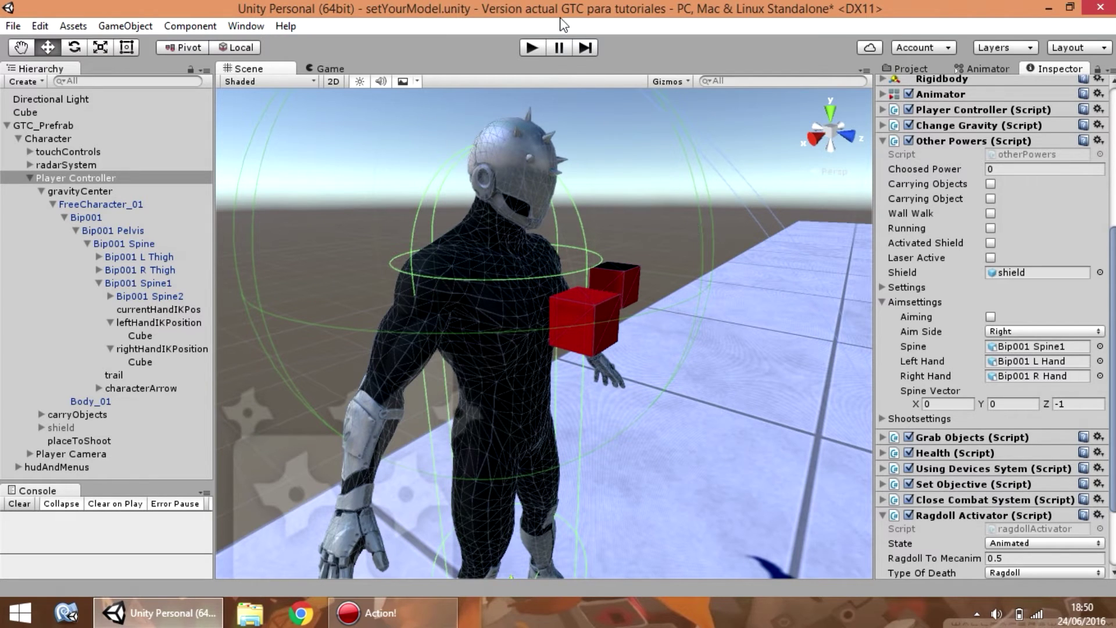
click(529, 47)
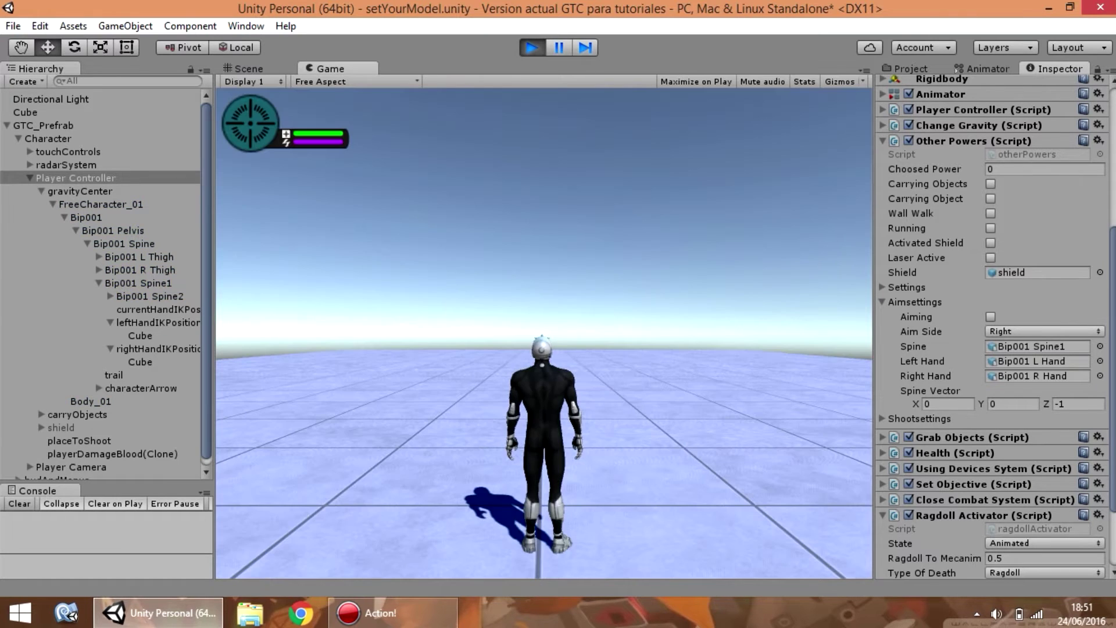
key(g)
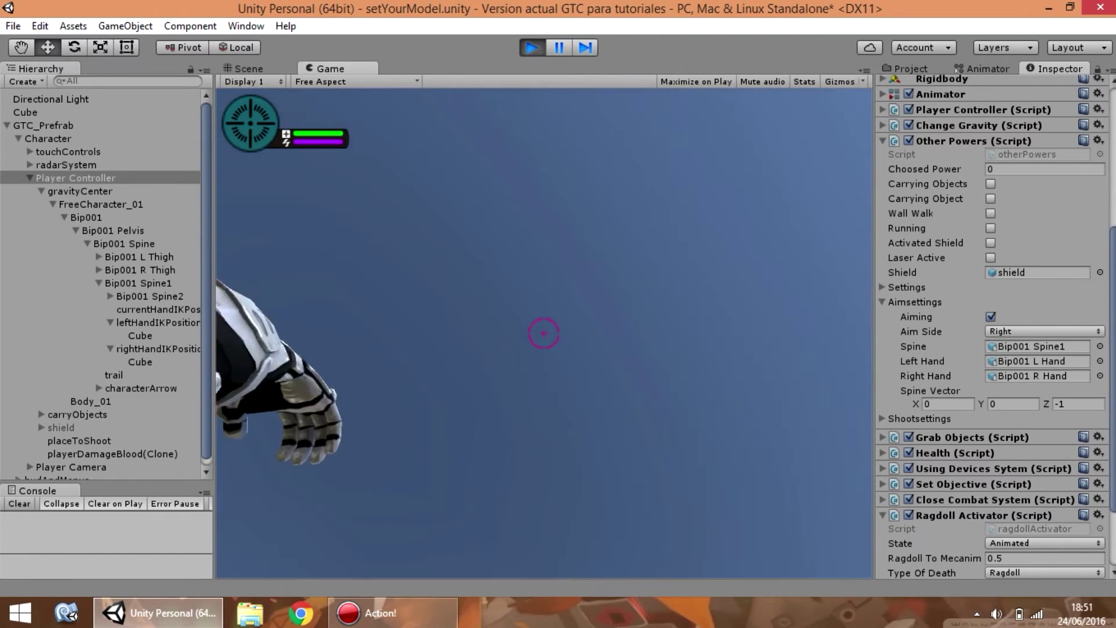
key(Escape)
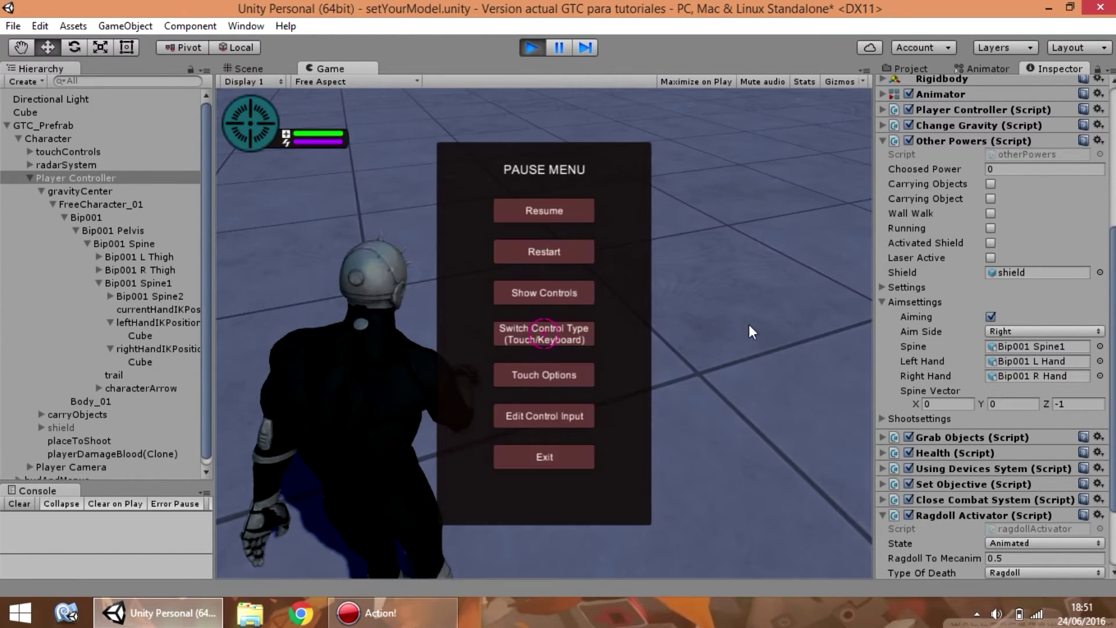
Step: Try a Spine Vector Z of 1 while aiming in the running game, pause again, and restore Z to -1
click(1063, 403)
text(1)
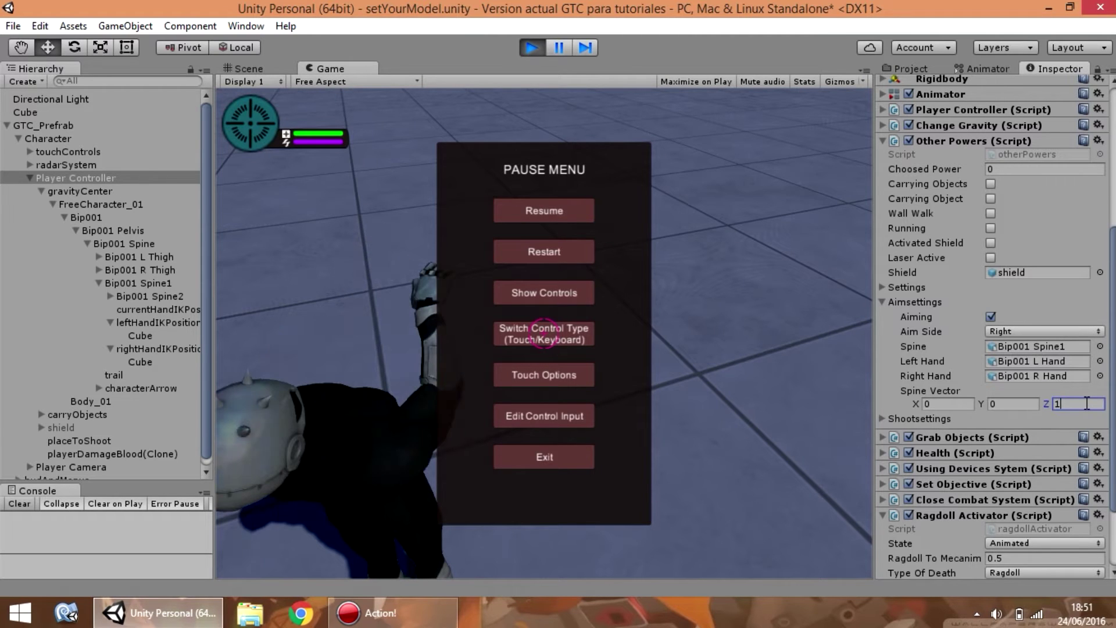
click(512, 212)
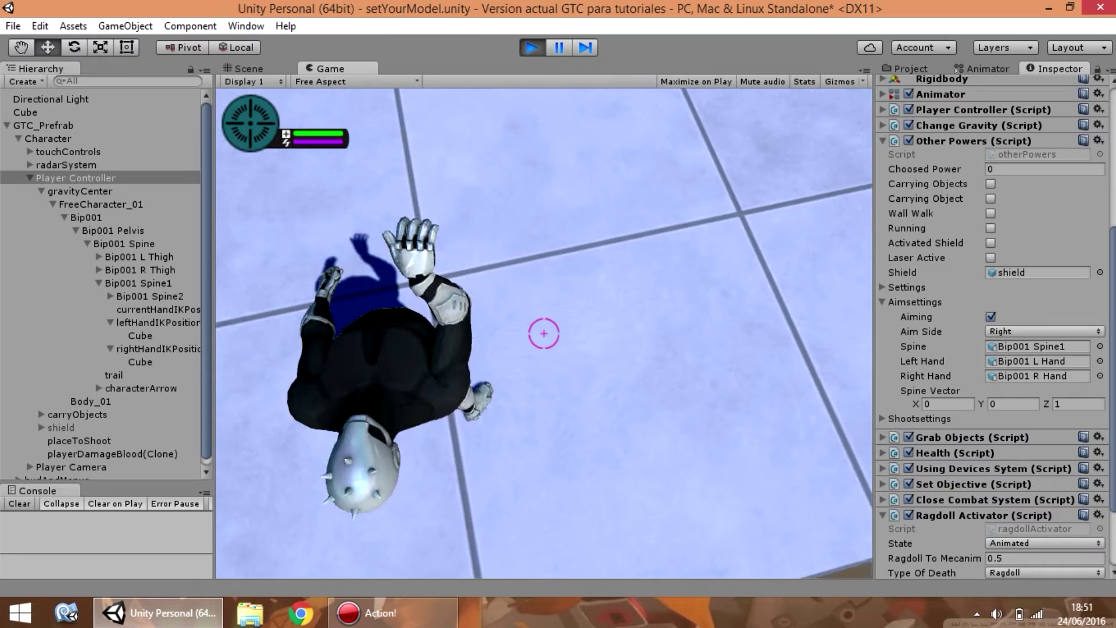
key(Escape)
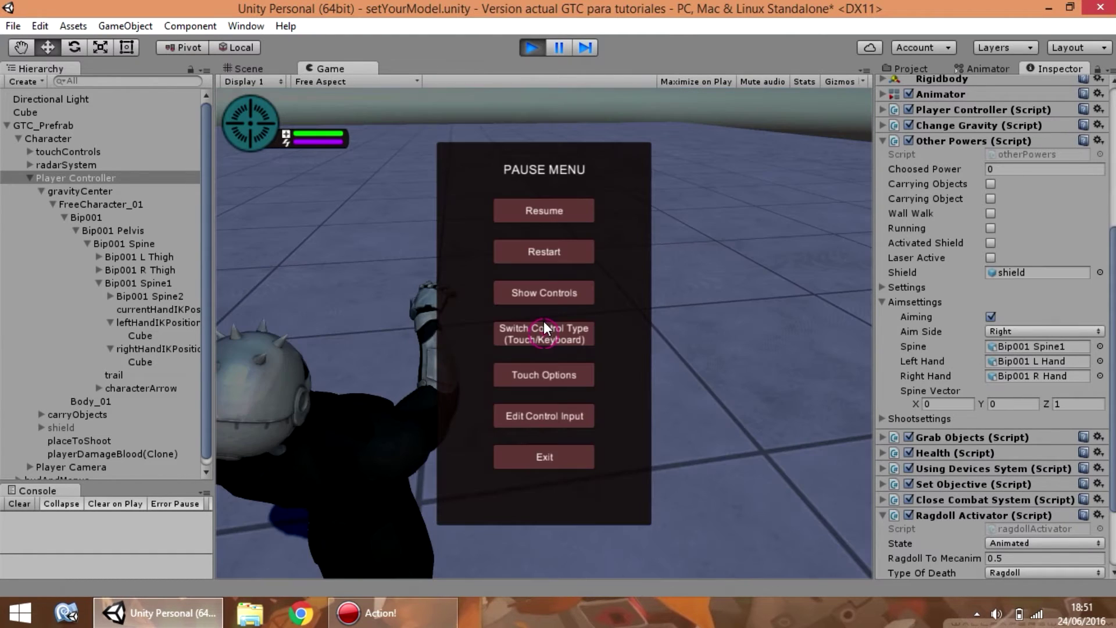
click(1072, 406)
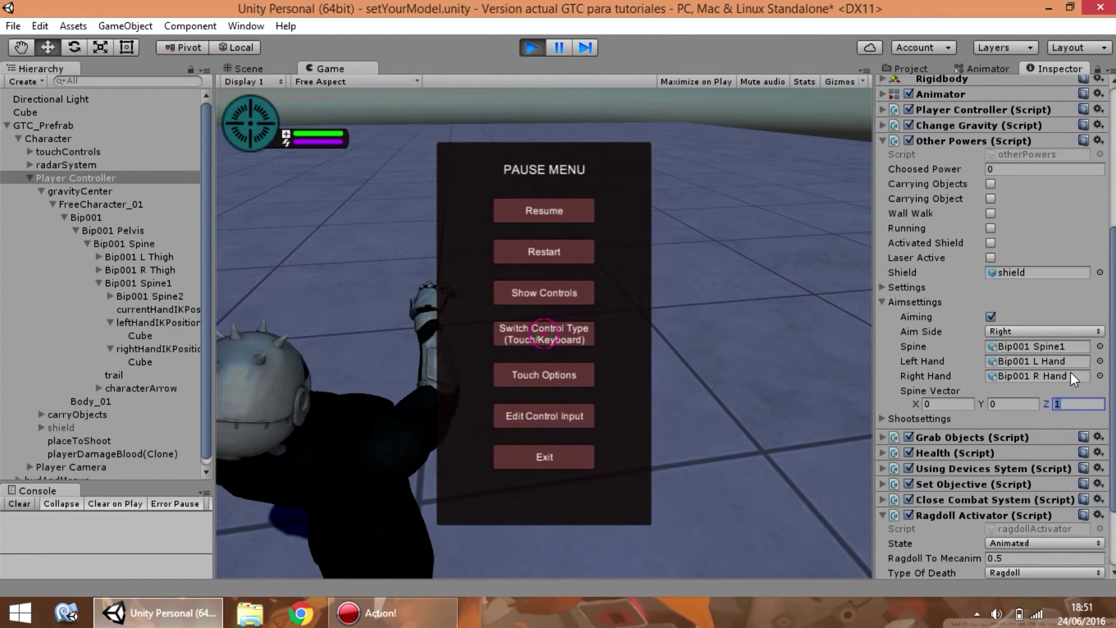
text(-1)
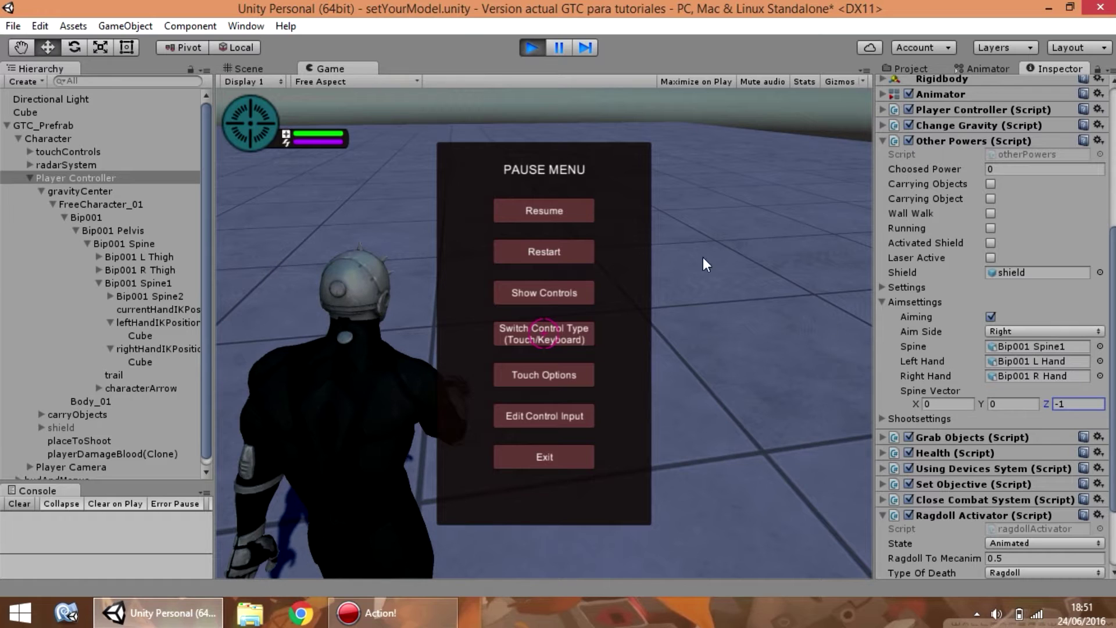
Step: Resume the game, check the character's aiming pose with the restored Spine Vector, and end the play test
click(563, 219)
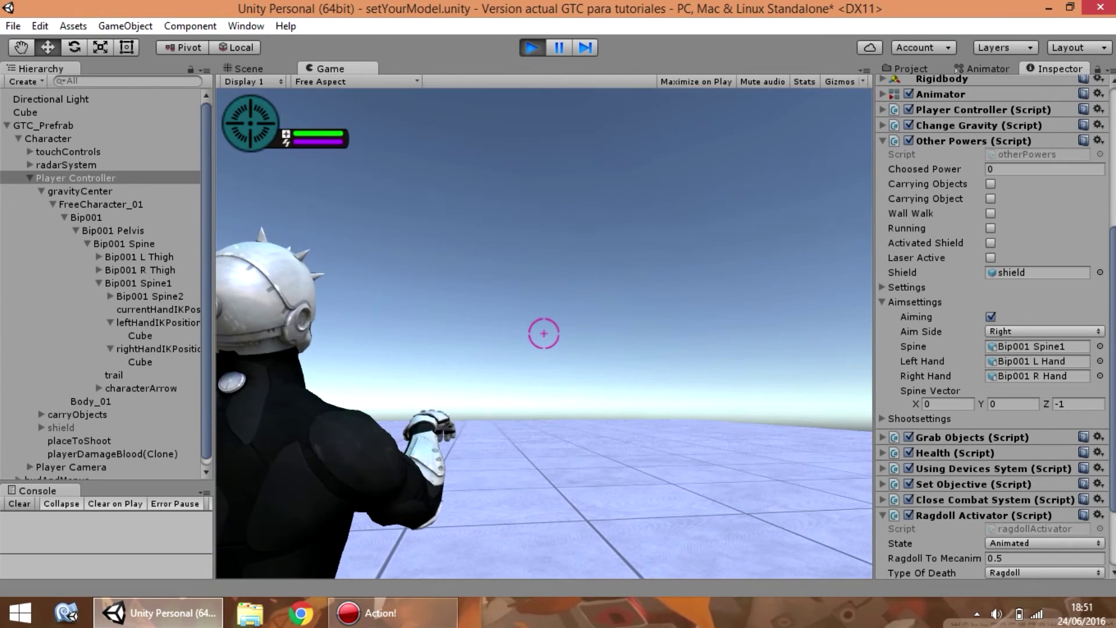
key(Escape)
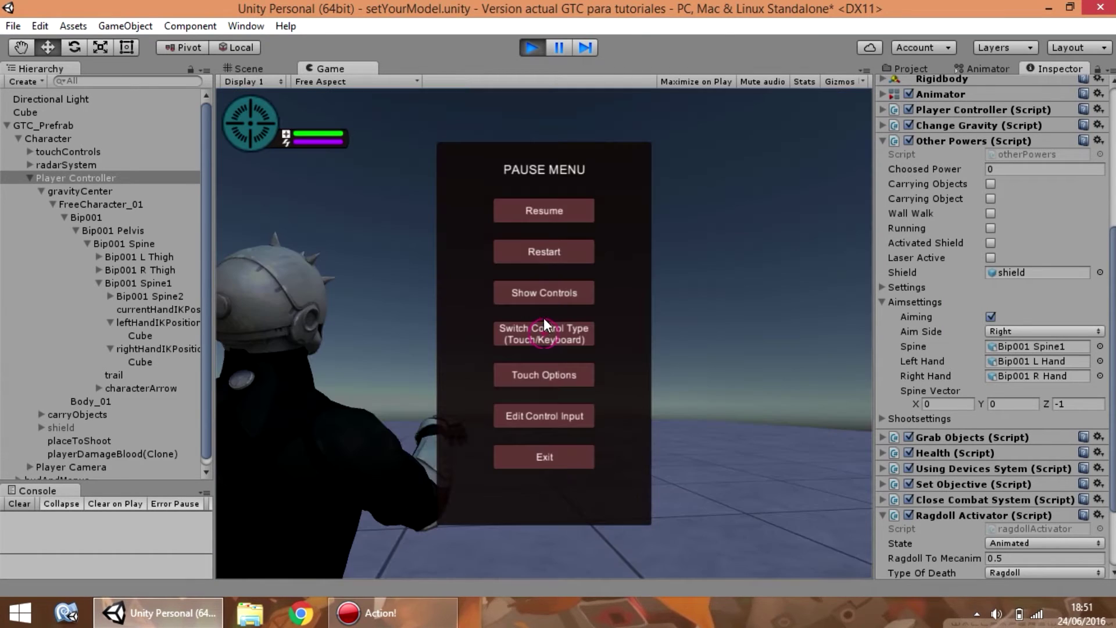
click(532, 52)
Step: Rotate leftHandIKPosition and rightHandIKPosition together to about X 351, Y -90 and Z 180 degrees
click(143, 321)
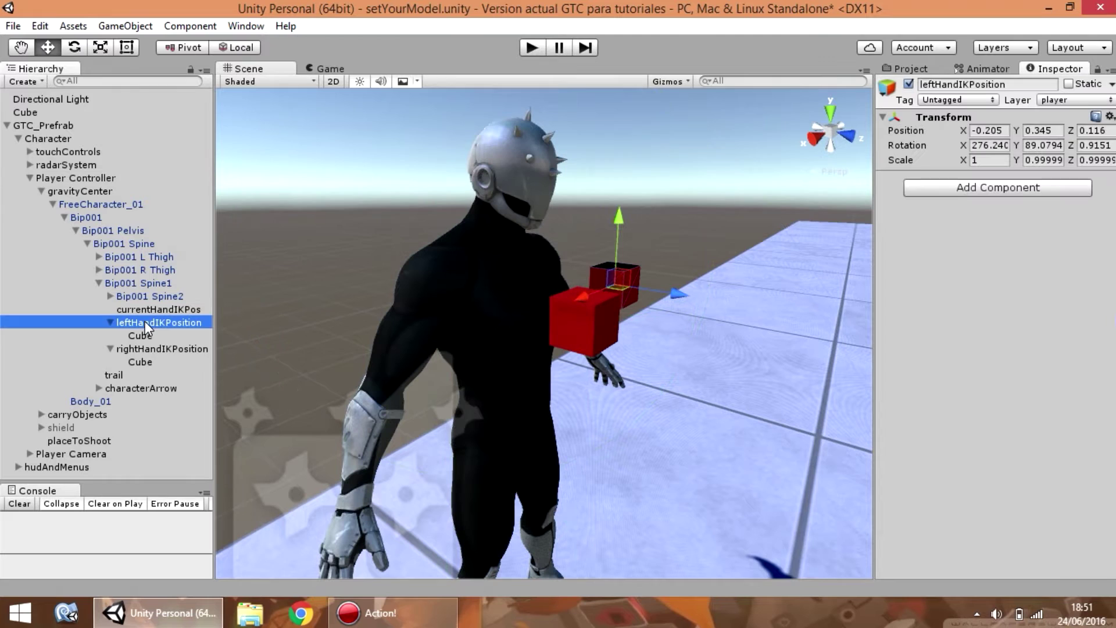
ctrl+click(160, 350)
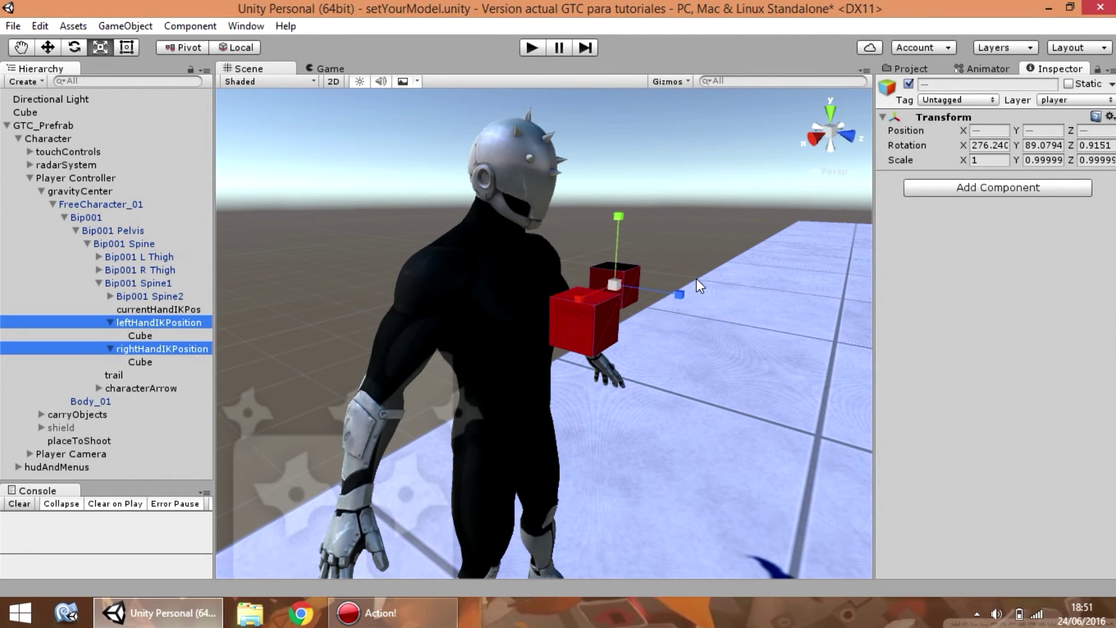
click(706, 242)
middle_drag(713, 229, 693, 247)
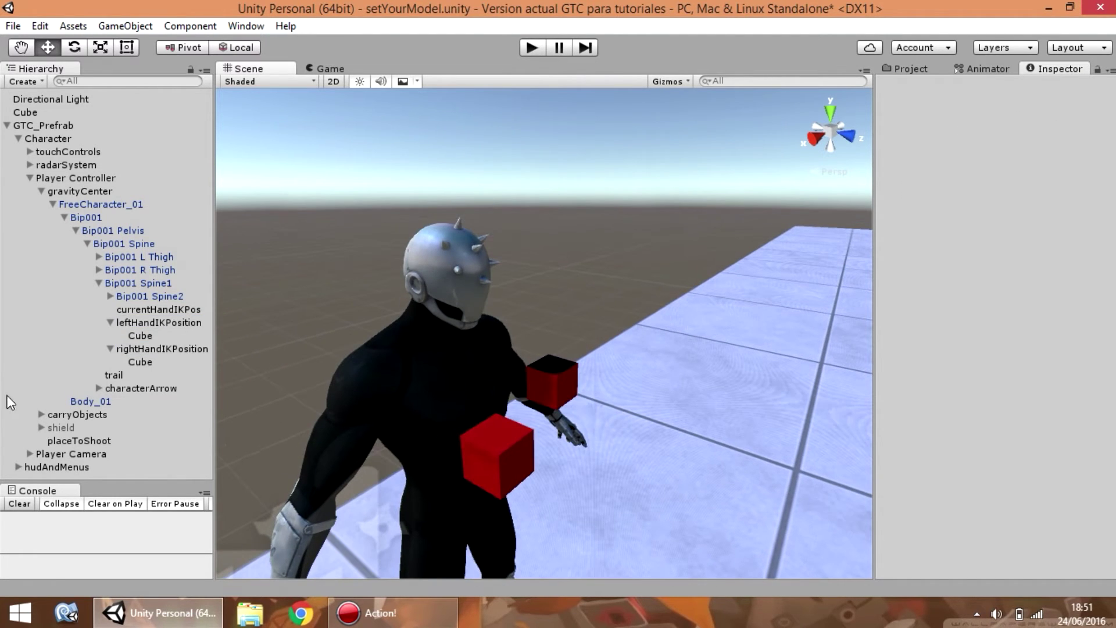
click(125, 348)
ctrl+click(134, 322)
key(e)
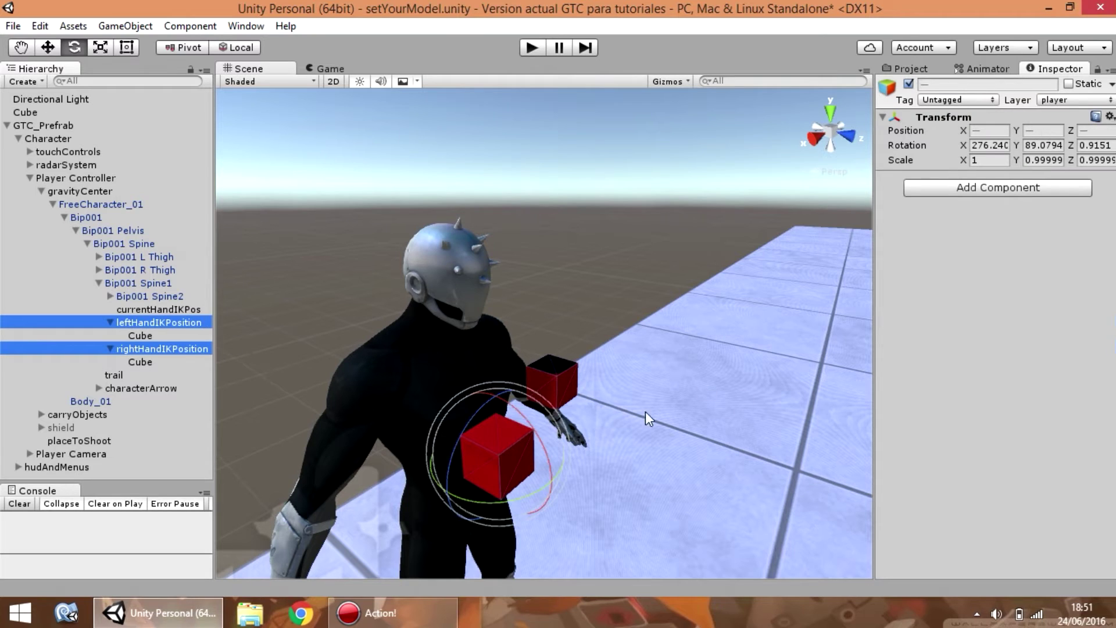
drag(540, 433, 424, 282)
Step: Run a play test, aim and fire several shots to check the rotated hand pose, leave aiming and pause the game
click(532, 48)
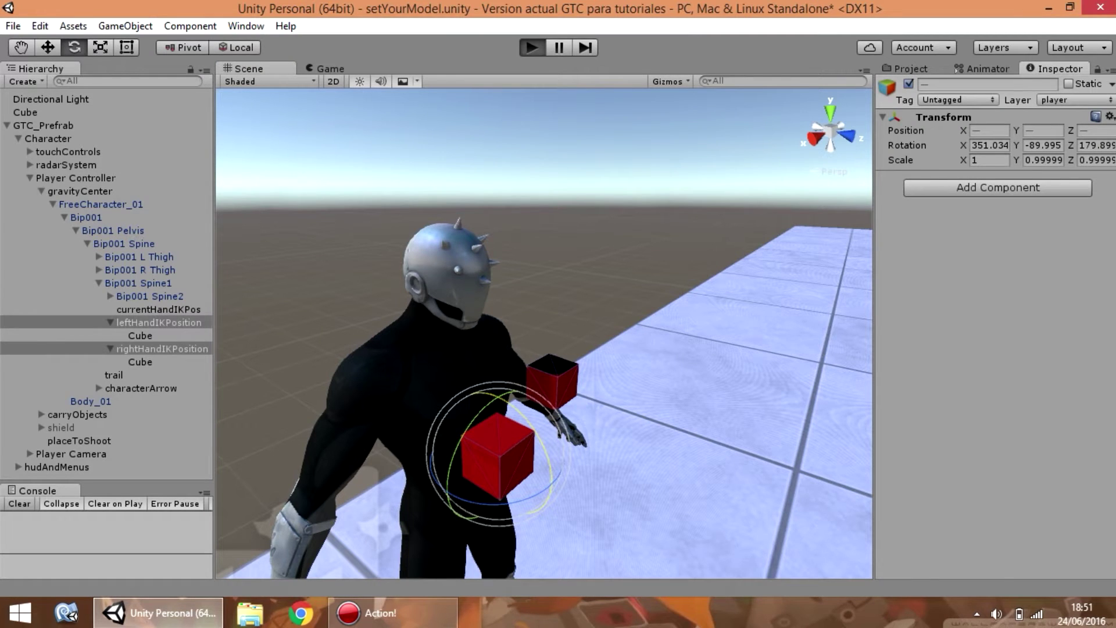
key(g)
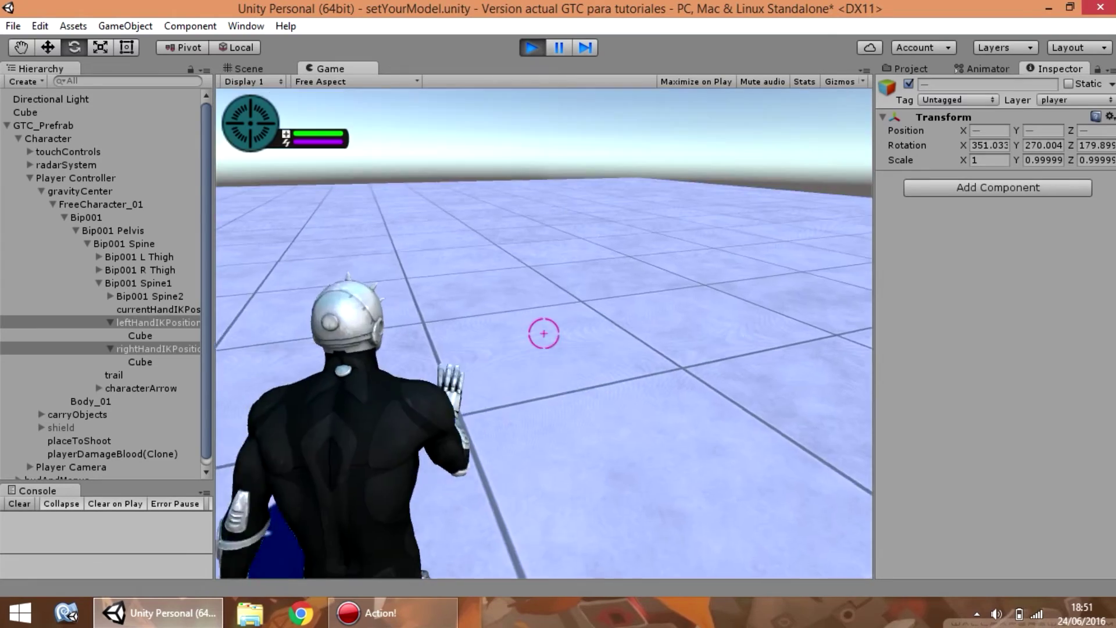
click(544, 333)
click(545, 333)
click(544, 333)
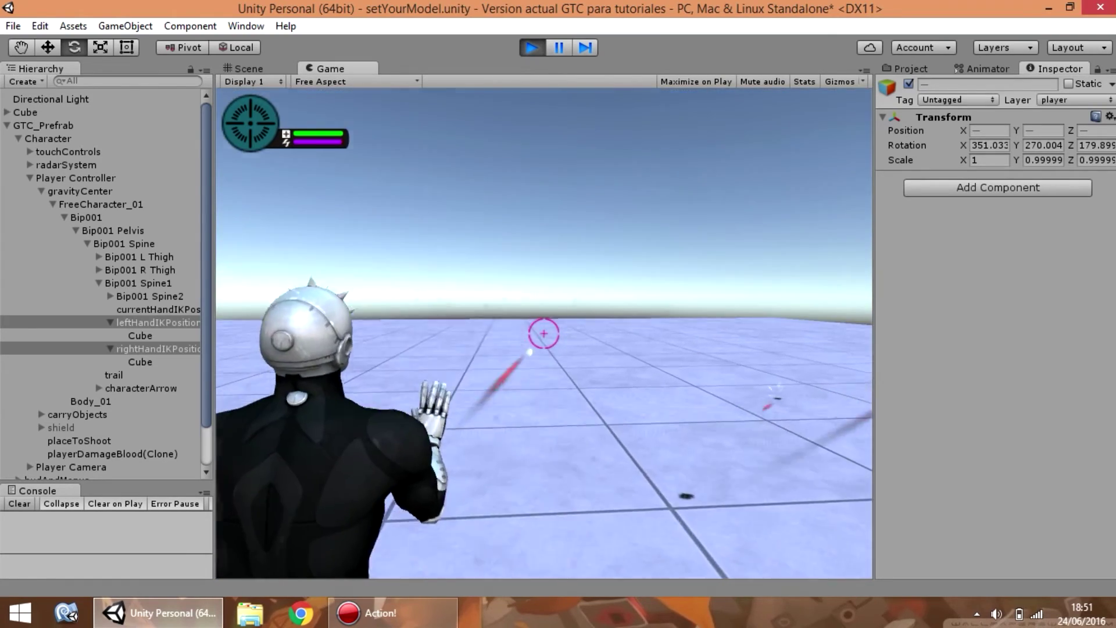
click(544, 333)
key(g)
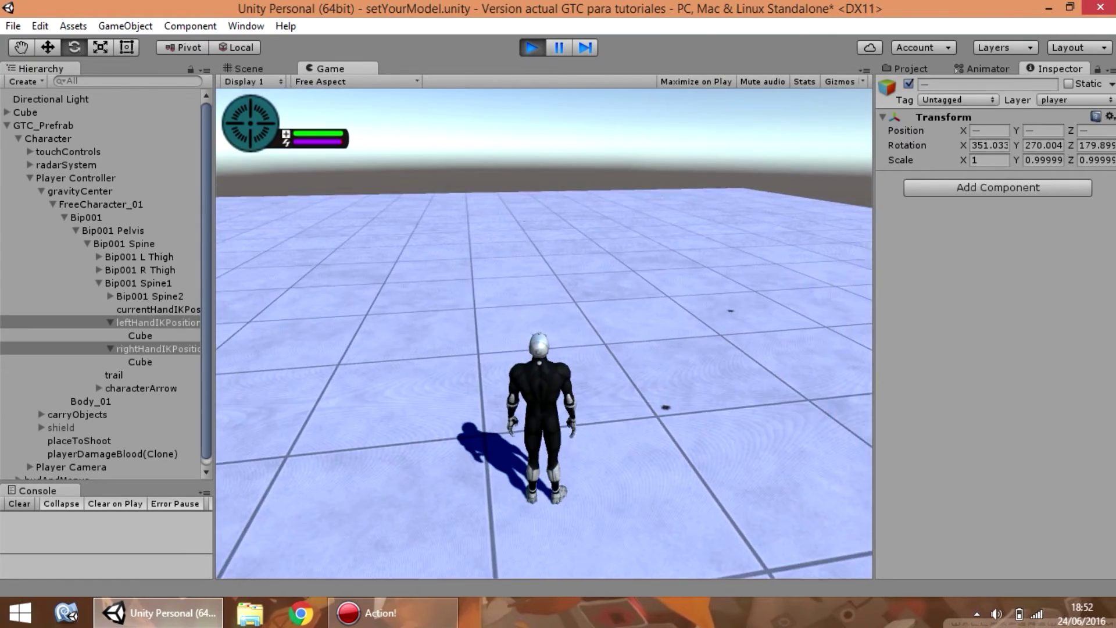
key(Escape)
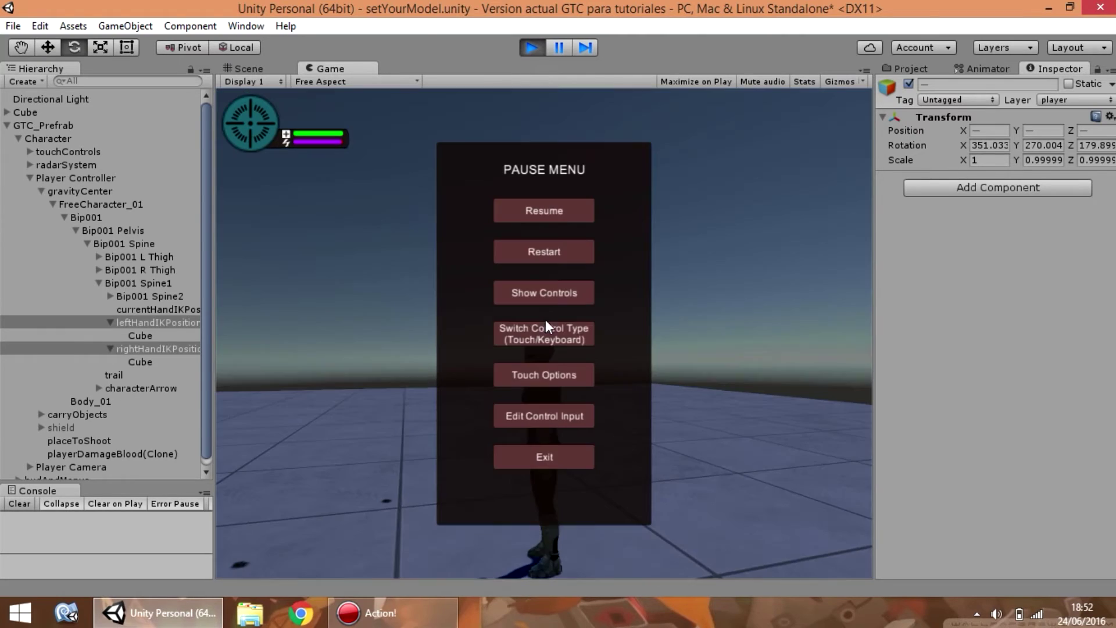
Step: Resume the game, walk the character around, trigger its ragdoll fall and recovery, and end the play test
key(Escape)
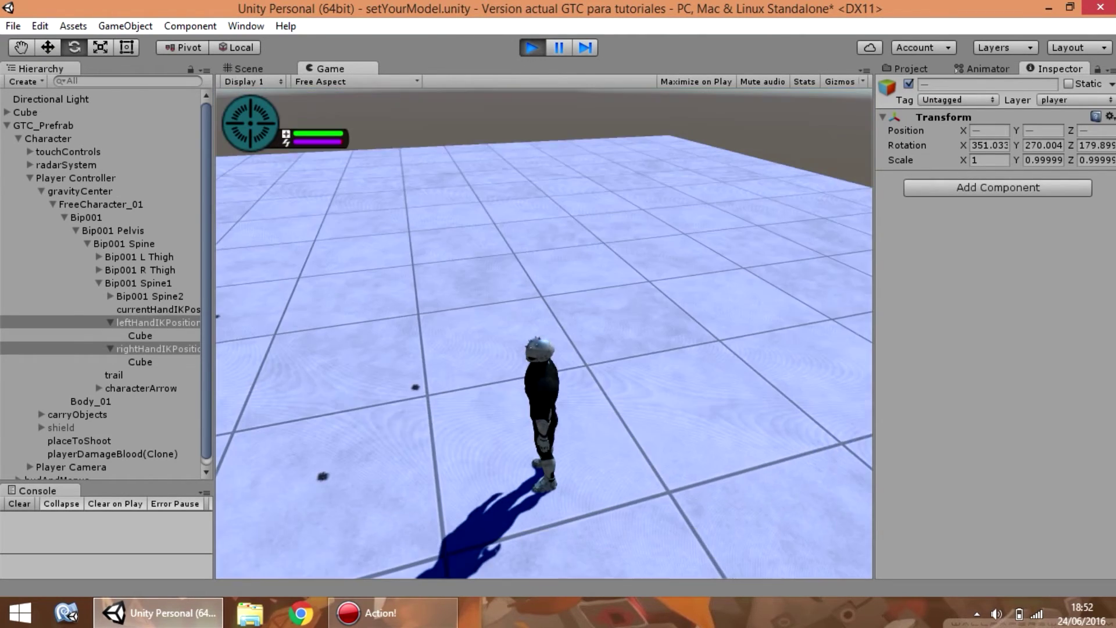
key(w)
key(d)
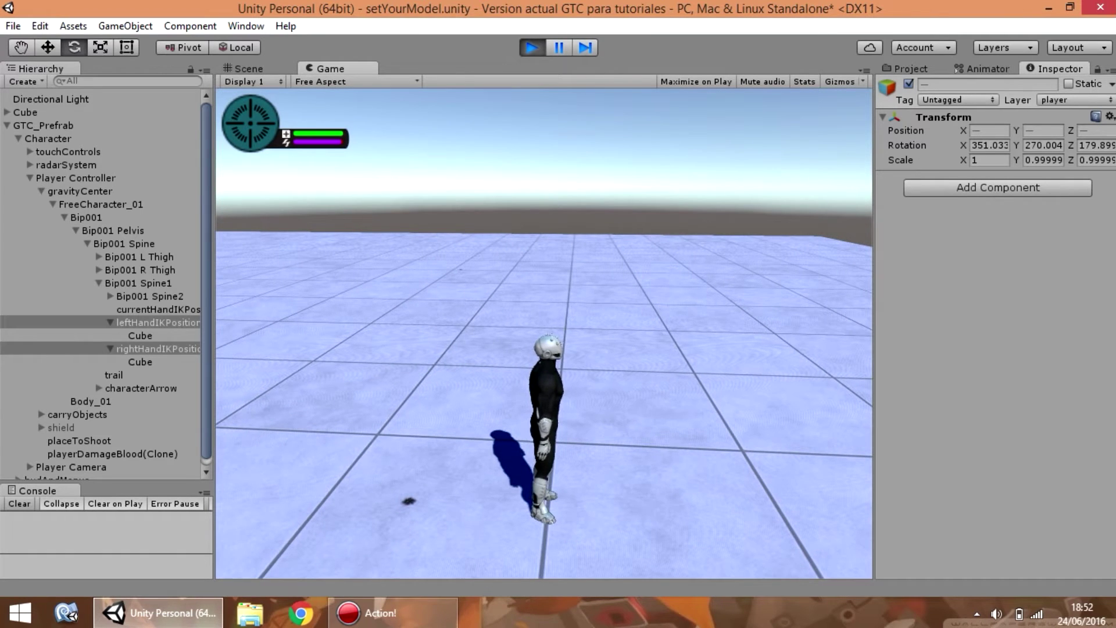
key(x)
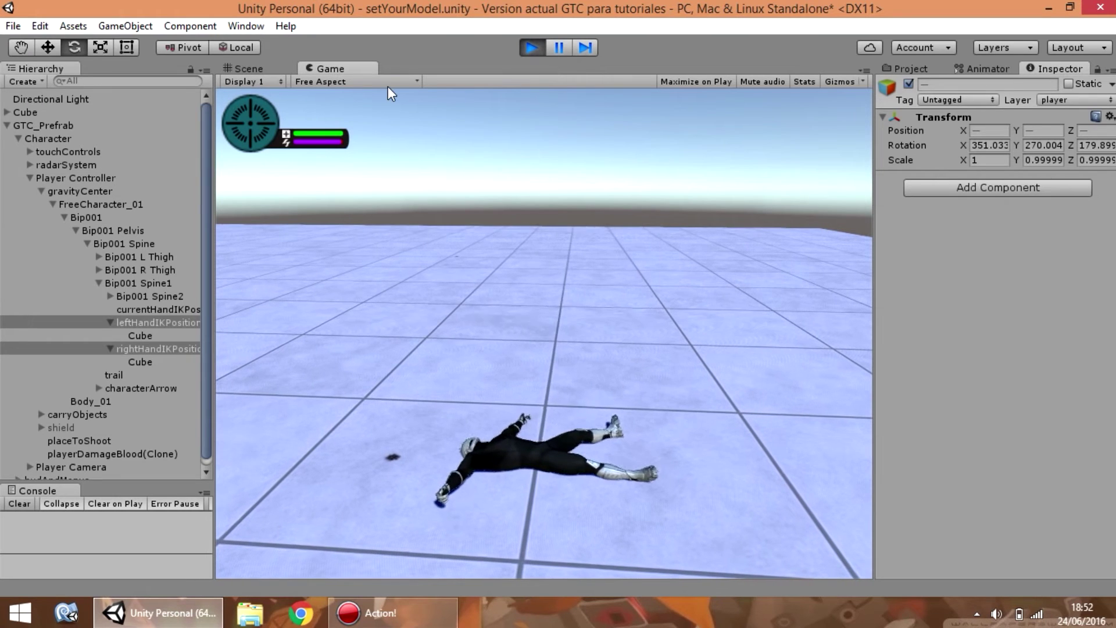
click(581, 305)
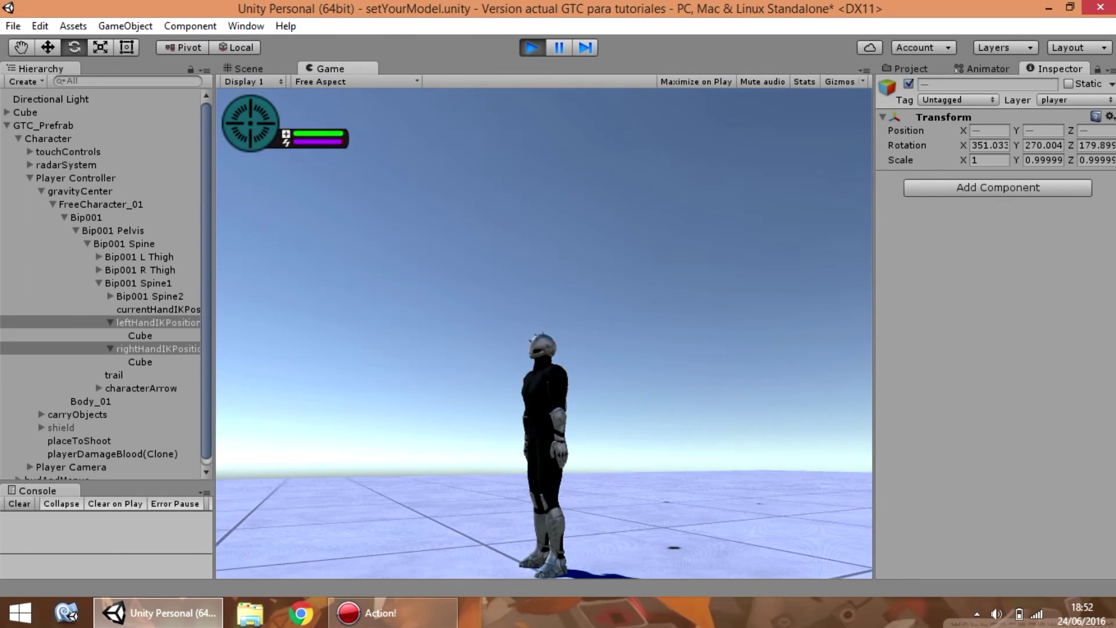
key(Escape)
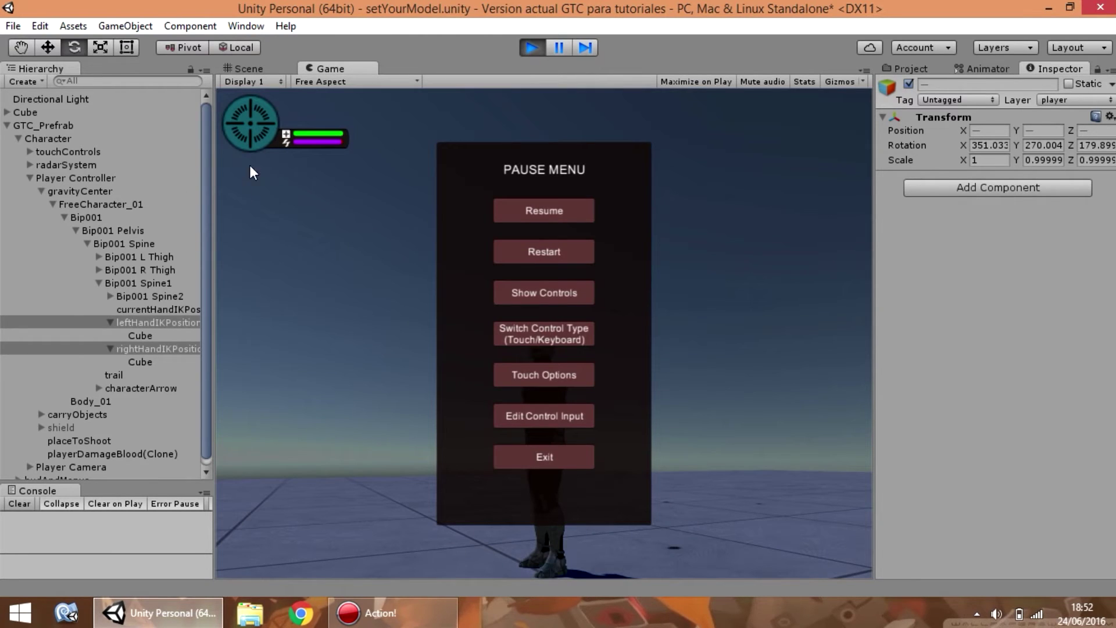
click(534, 49)
Step: Build the ragdoll for FreeCharacter_01 with the Ragdoll Builder script on the Character object, keeping the total mass at 70
click(81, 179)
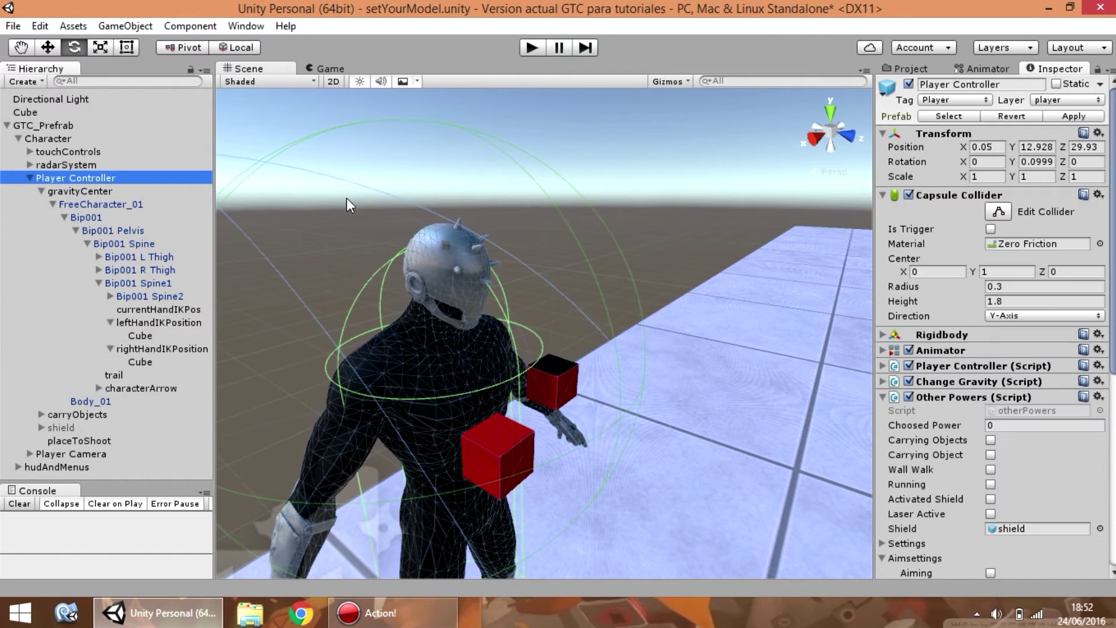
scroll(995, 325, down, 10)
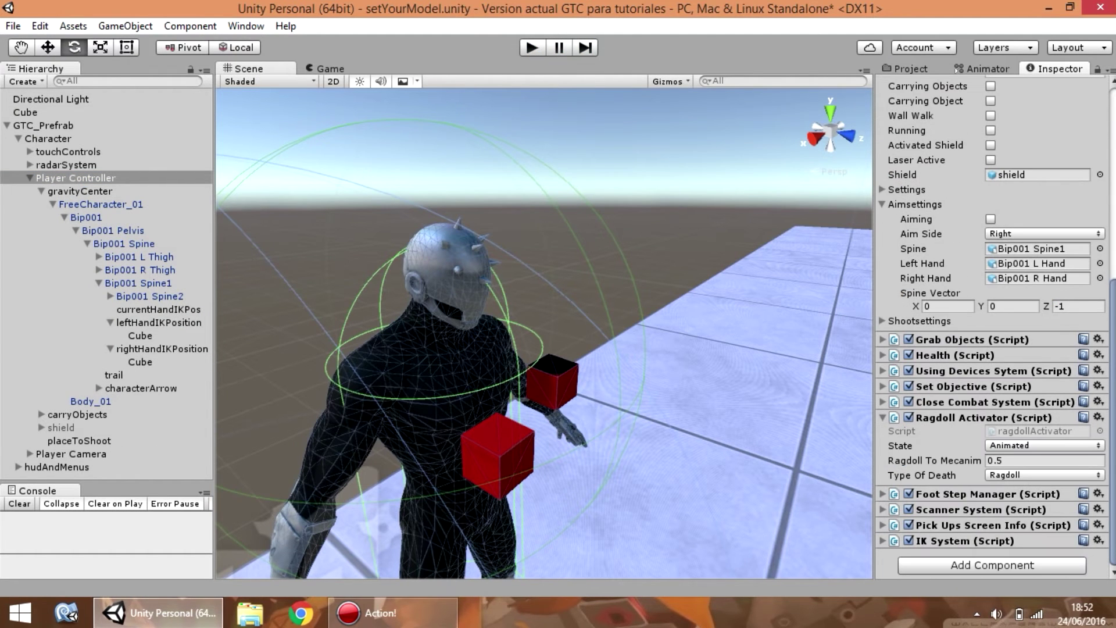
click(50, 140)
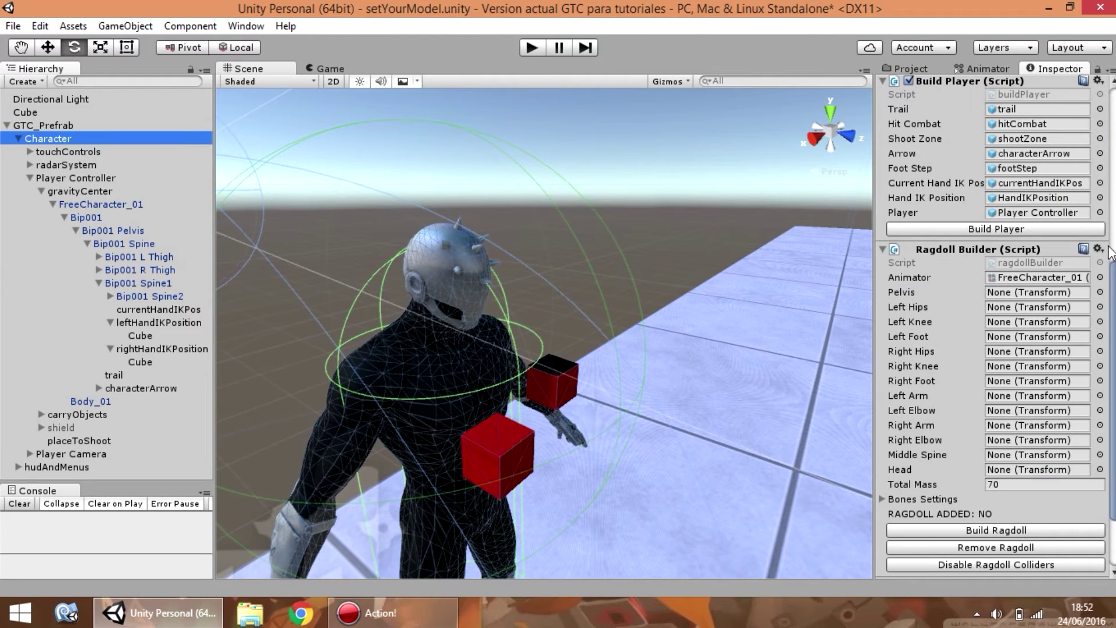
scroll(1065, 254, down, 3)
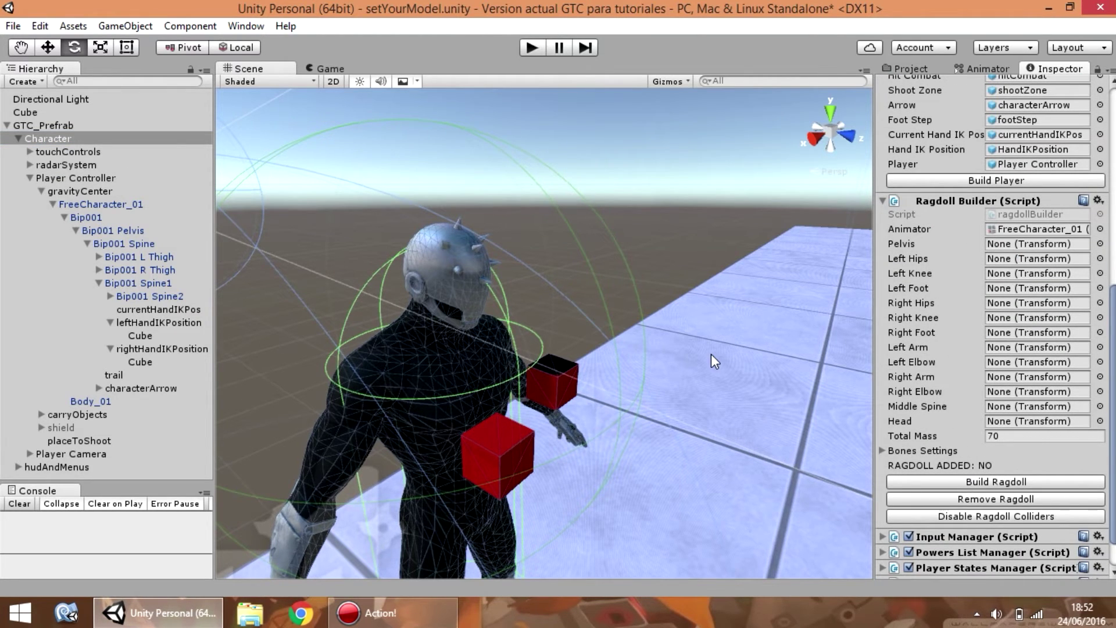
right_drag(711, 354, 623, 429)
scroll(651, 396, down, 3)
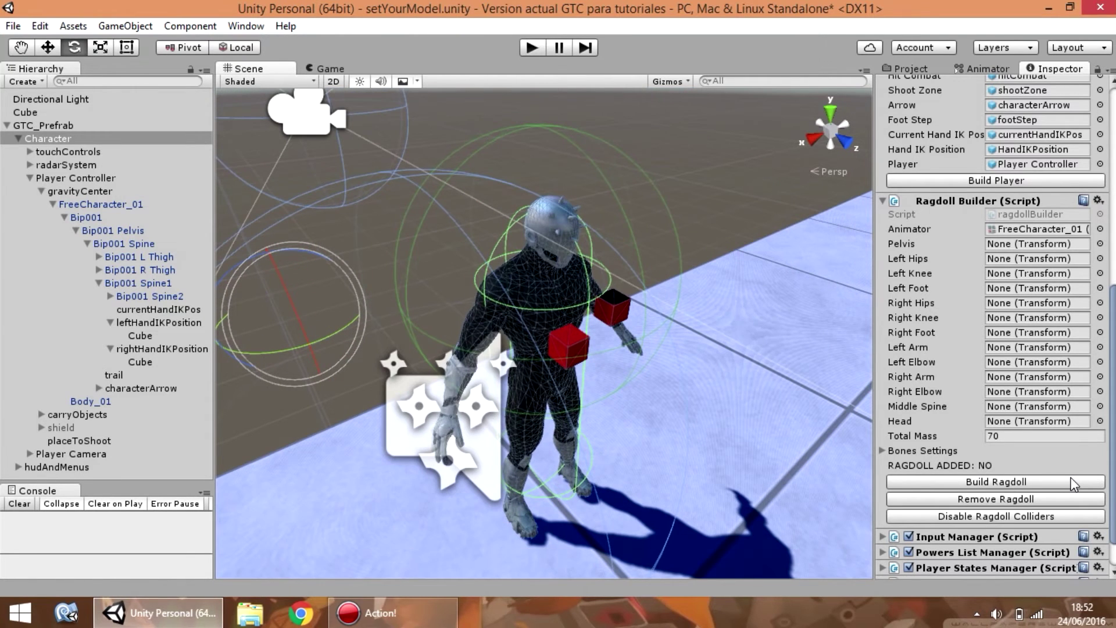
click(1066, 483)
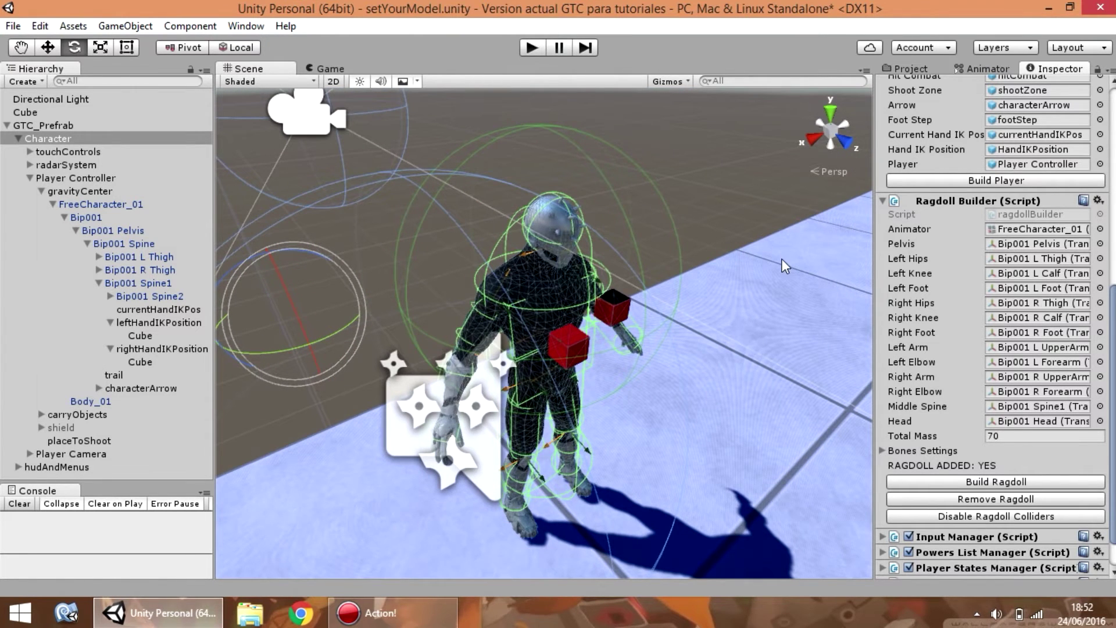
Step: Examine the generated ragdoll colliders around Player Controller's body from the front and from angled views
right_drag(782, 260, 728, 219)
middle_drag(735, 291, 671, 244)
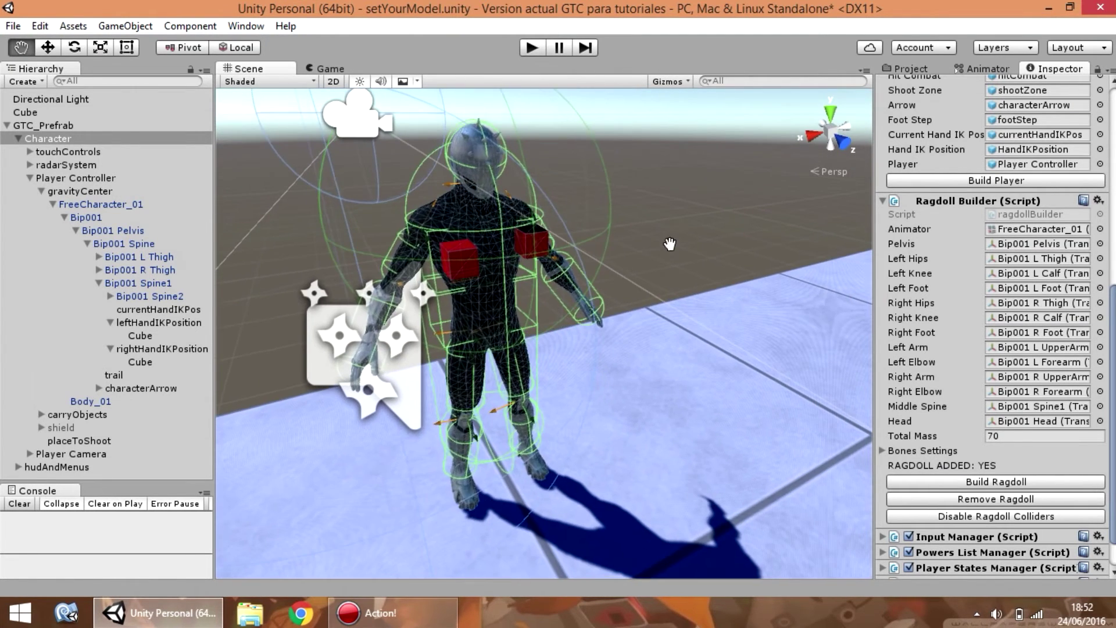
click(841, 140)
click(832, 132)
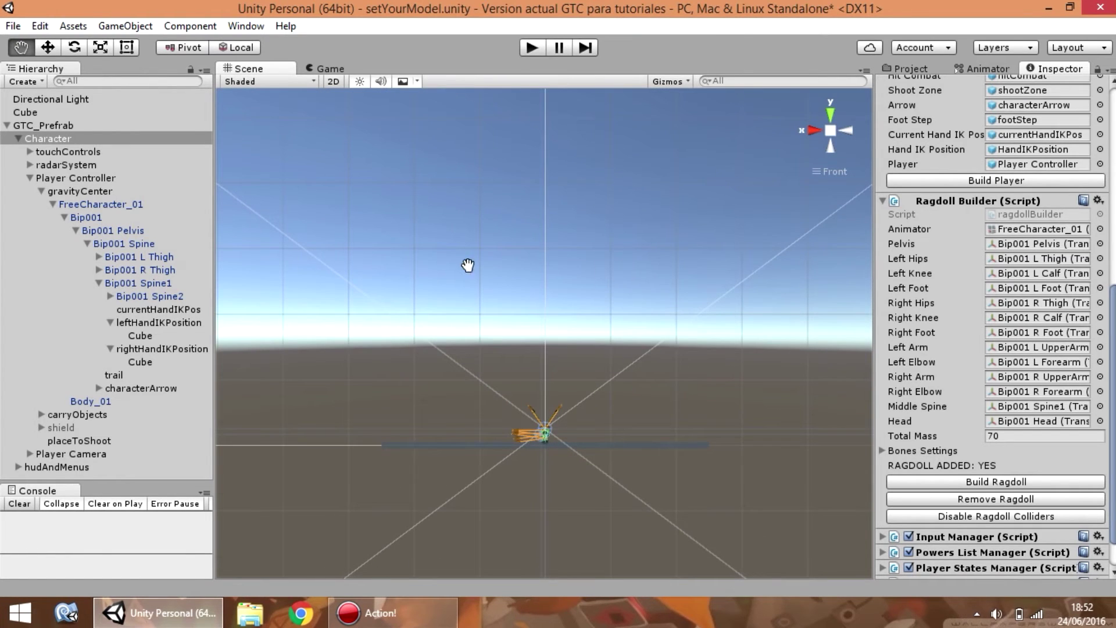
click(119, 179)
key(f)
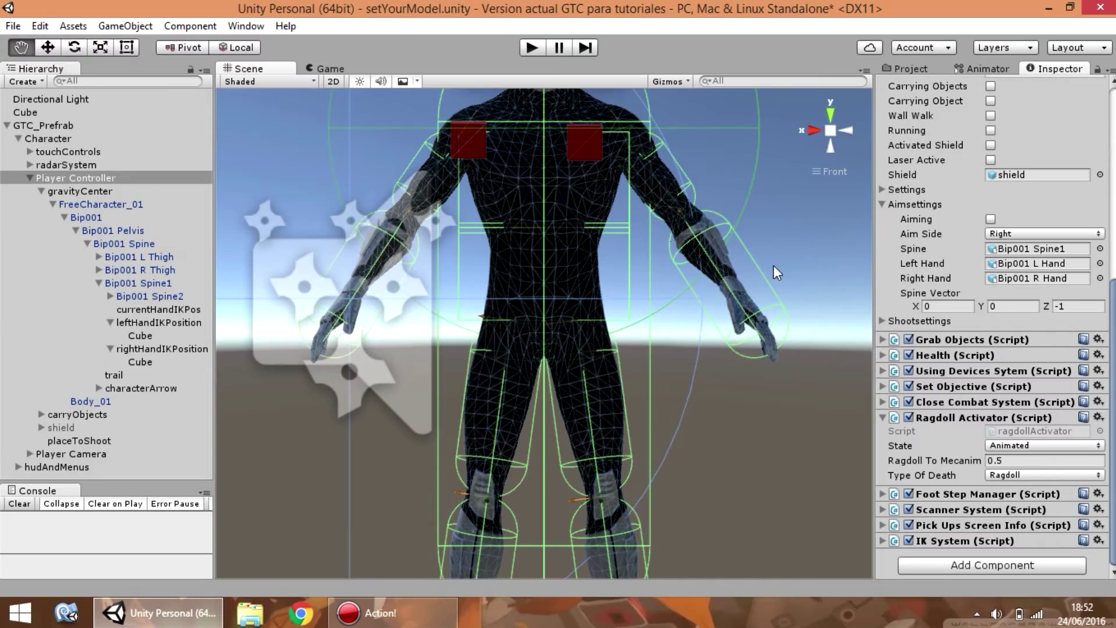
alt+drag(632, 242, 779, 326)
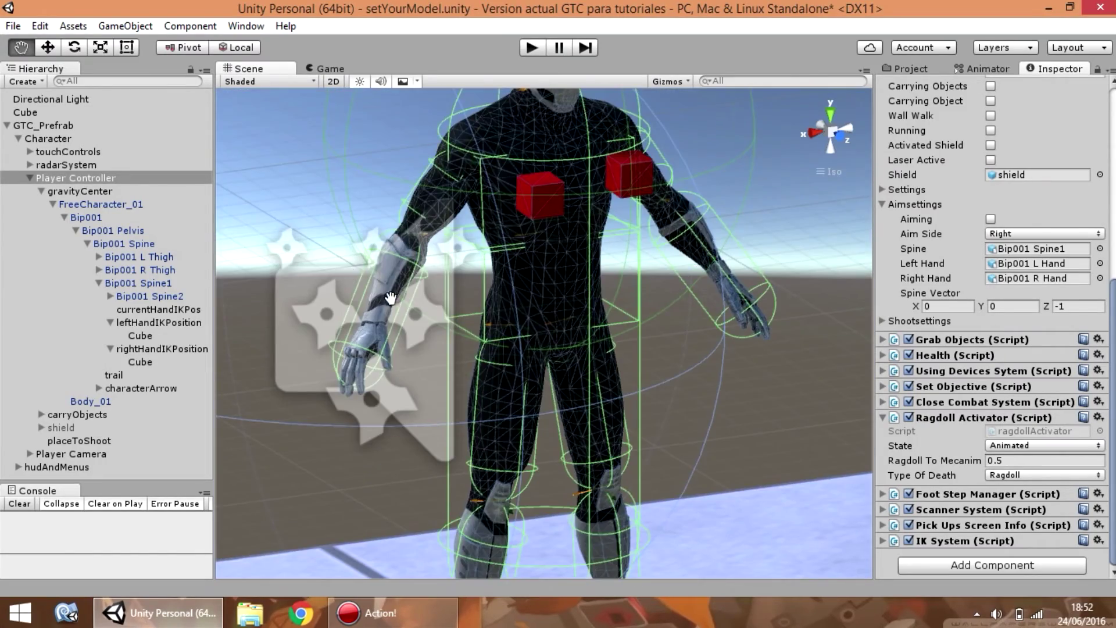
alt+drag(391, 297, 482, 288)
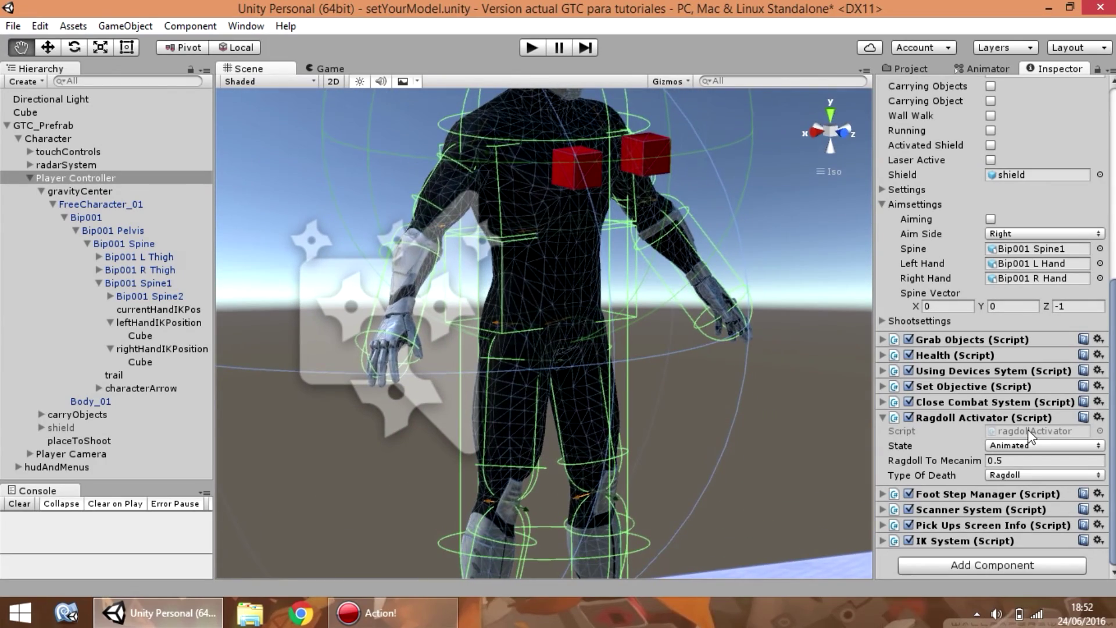
Step: Locate the Pelvis bone through the Character's Ragdoll Builder and select Bip001 Pelvis
click(69, 140)
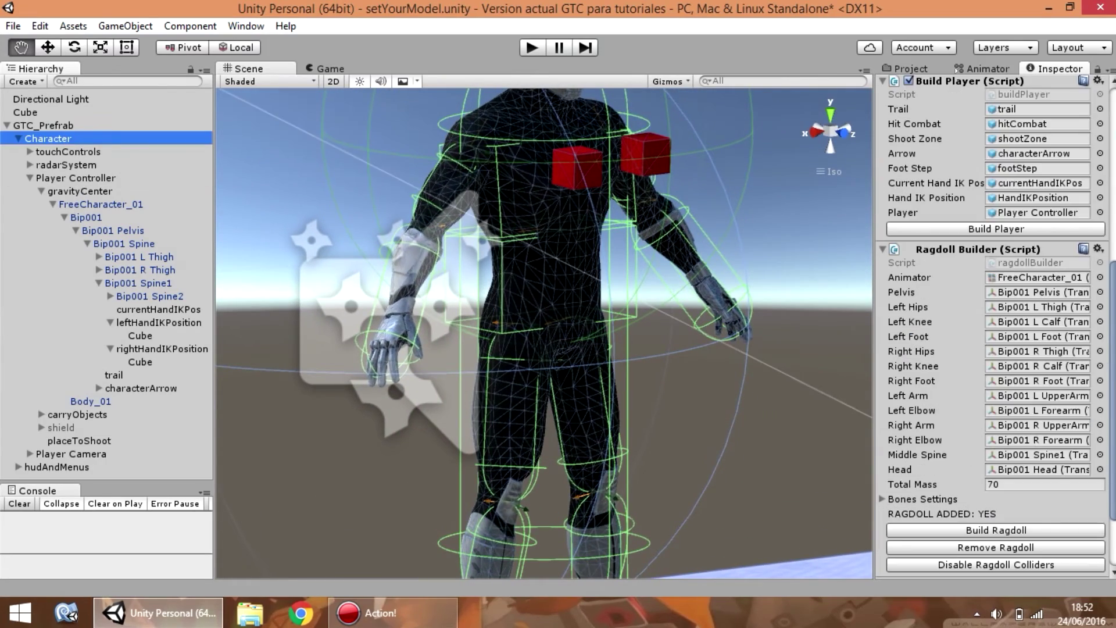
click(1016, 289)
click(119, 230)
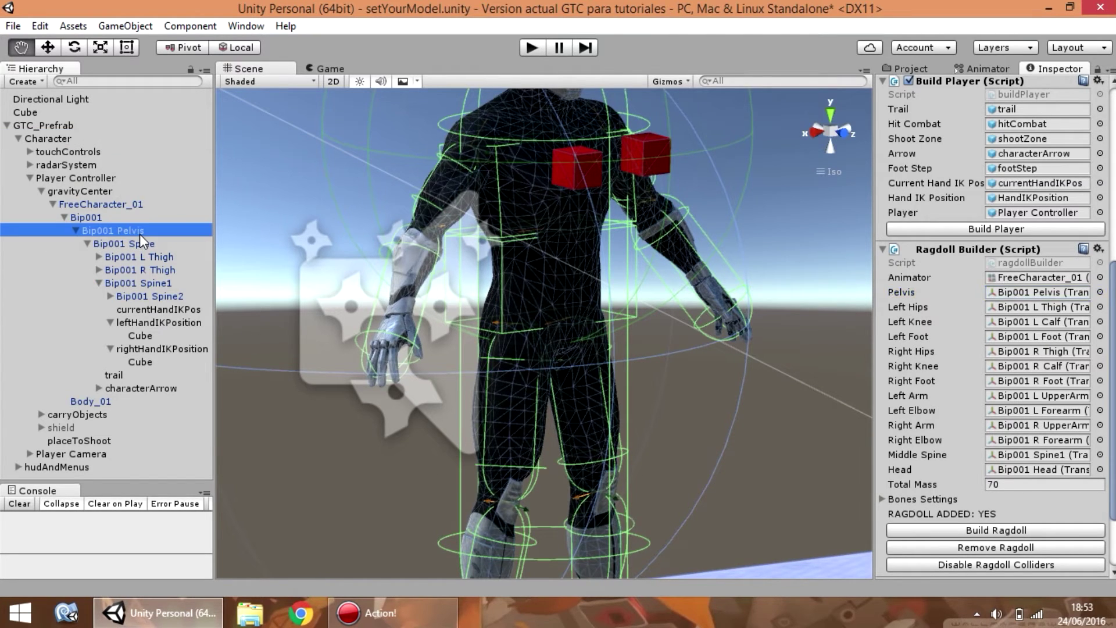
Step: Try a Size X of 0.2 on the pelvis box collider and undo it
click(904, 314)
text(-0.13)
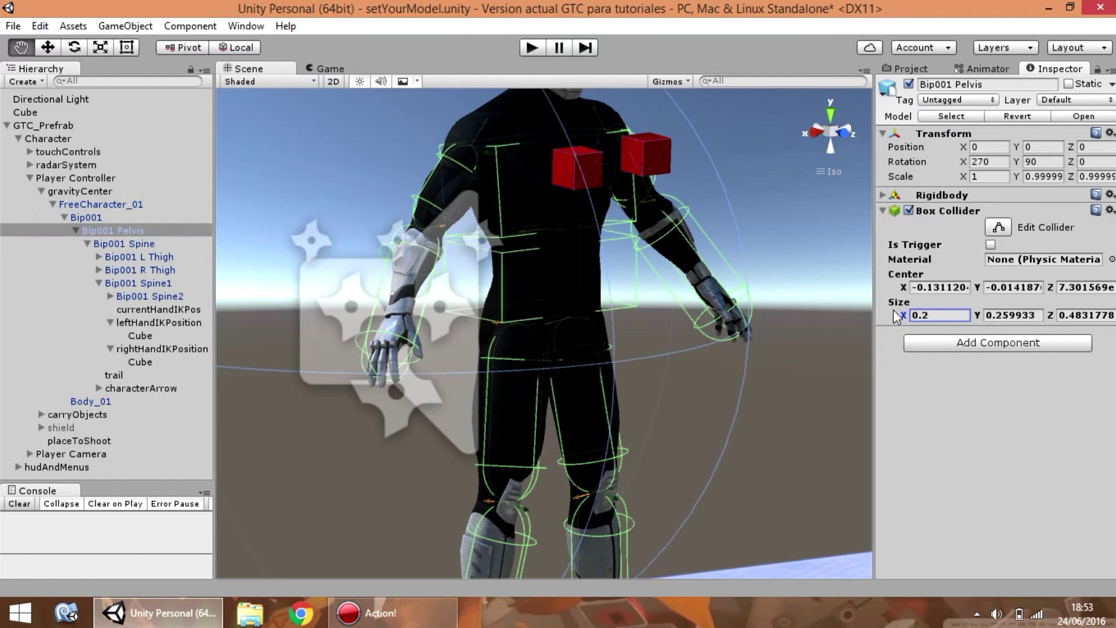
key(ctrl+z)
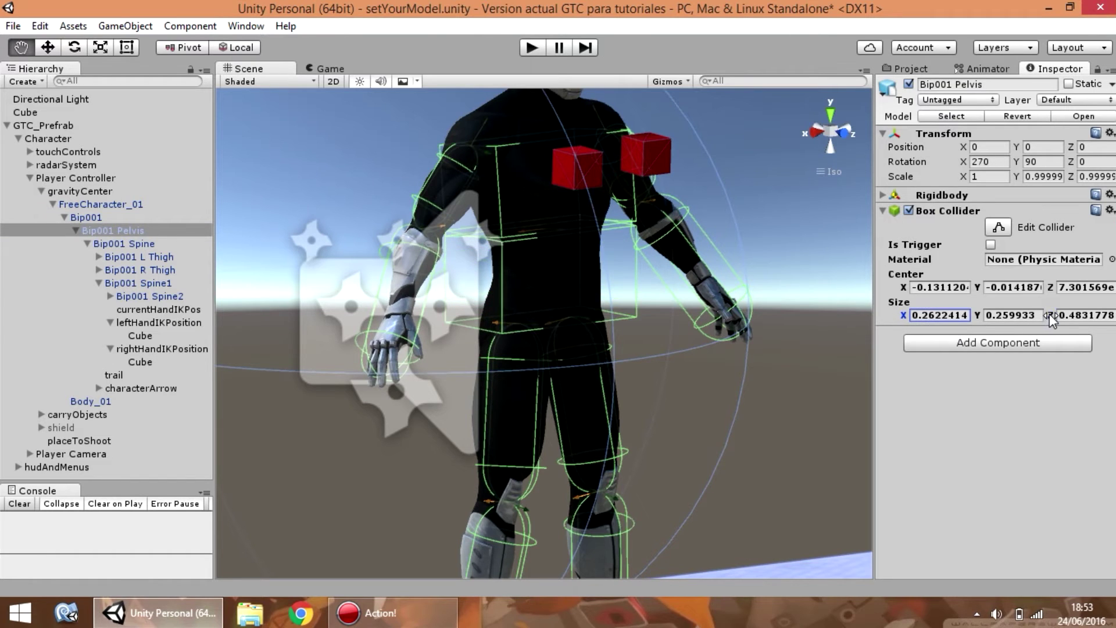
Step: Set the Bip001 Pelvis box collider's Size Z to 0.3 and check its fit on the body from the front
drag(1050, 314, 1047, 313)
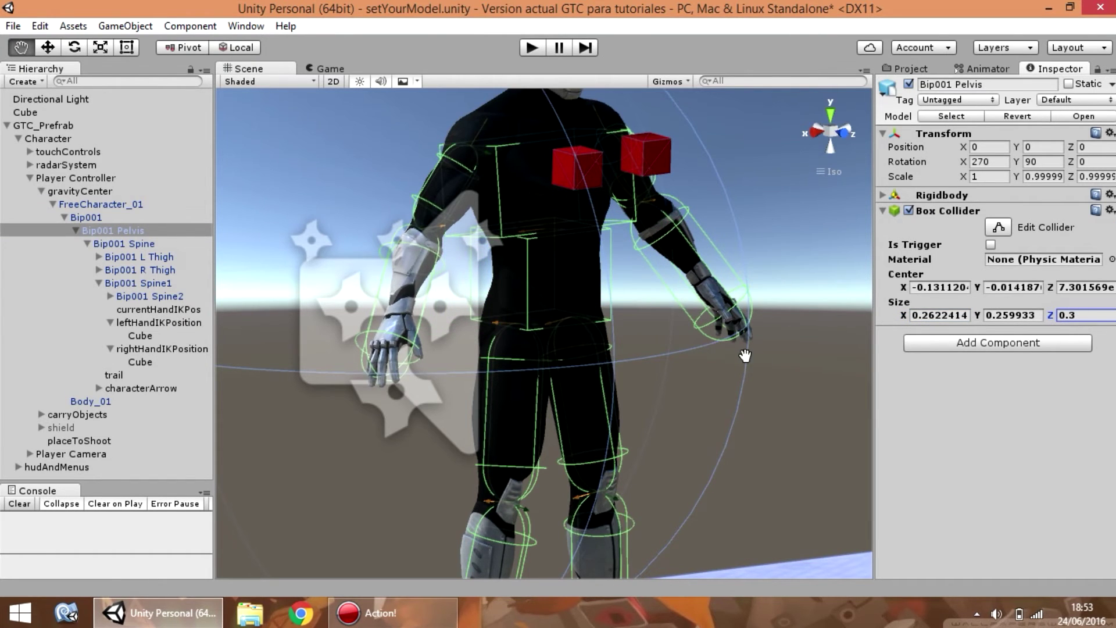
right_drag(745, 356, 499, 273)
alt+drag(498, 273, 726, 186)
click(833, 127)
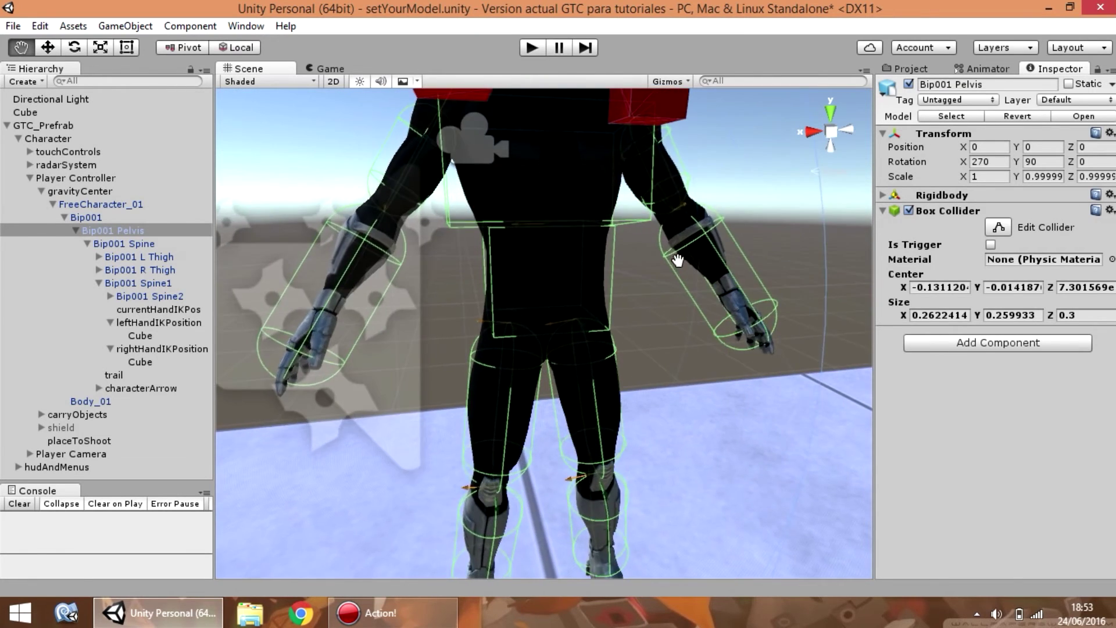
Step: Review the bone assignments in the Character's Ragdoll Builder after checking the Player Controller's components
click(125, 180)
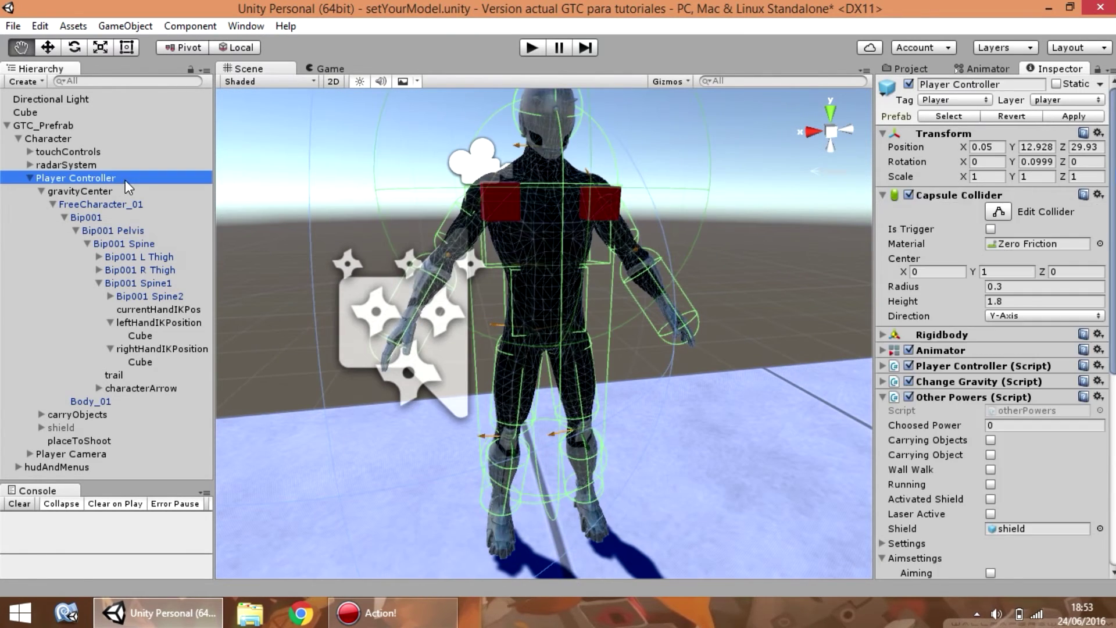
scroll(988, 325, down, 3)
click(48, 139)
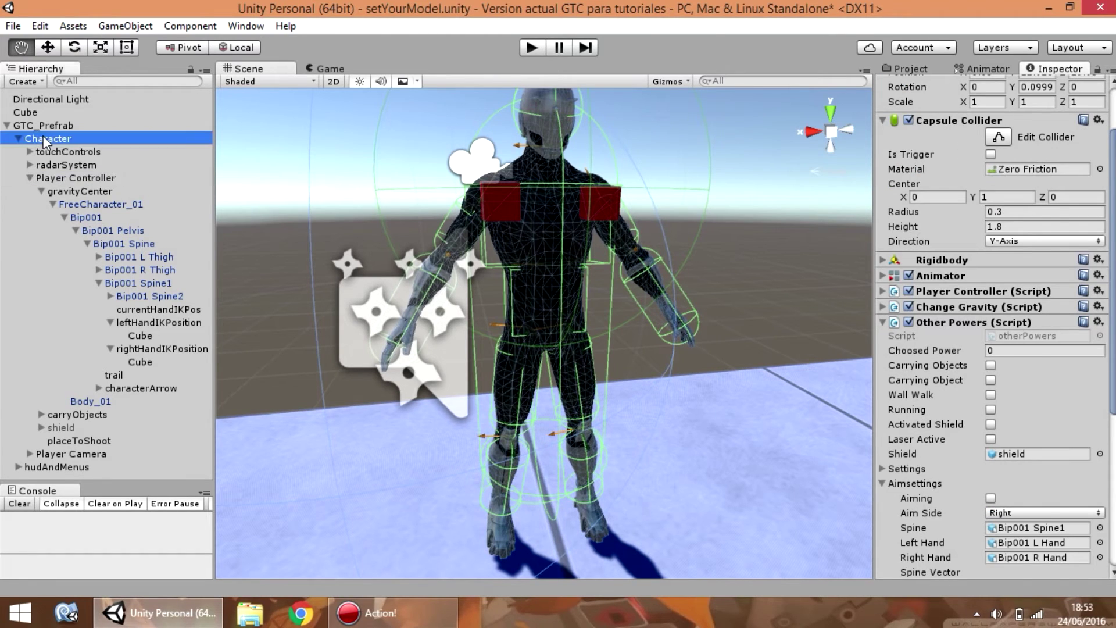
scroll(1045, 161, down, 5)
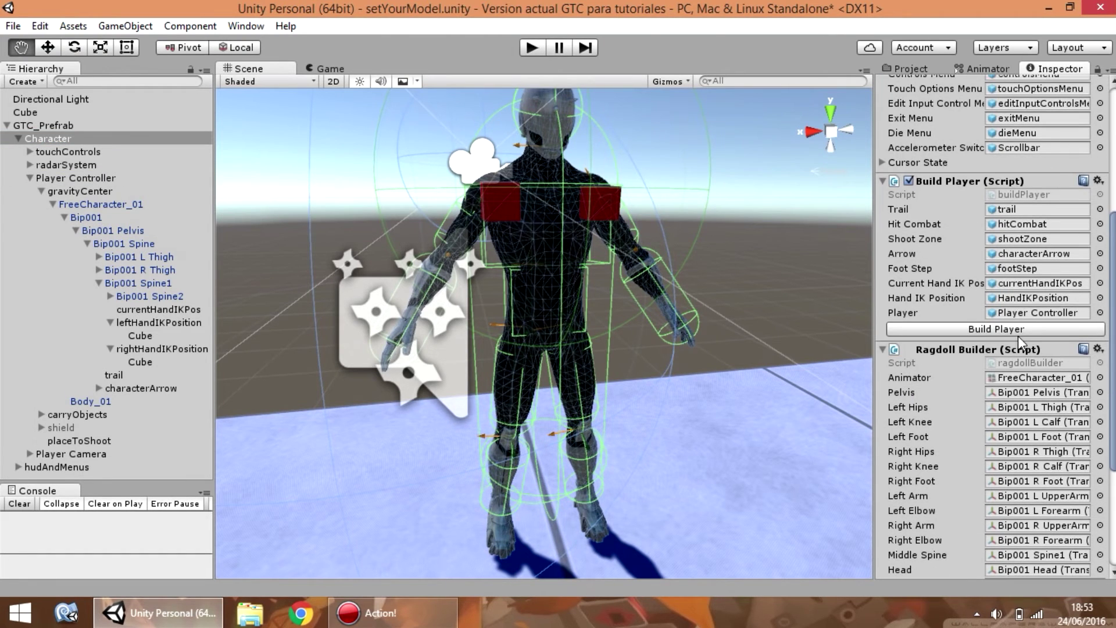
Step: View the bone slots of Unity's built-in Create Ragdoll wizard and close it without creating a ragdoll
click(248, 26)
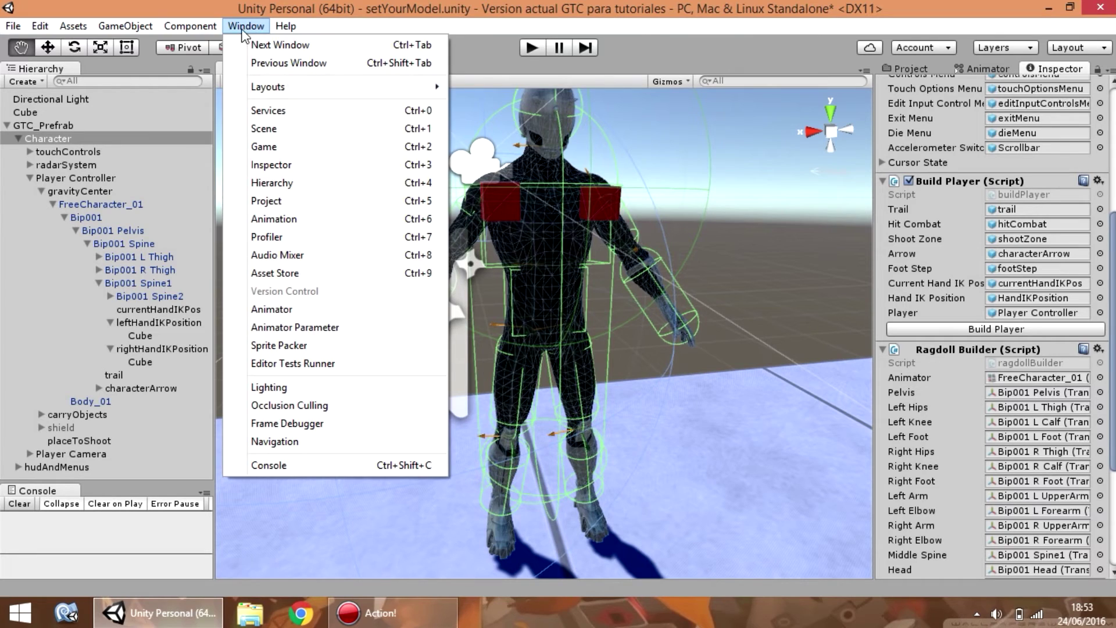
mouse_move(139, 26)
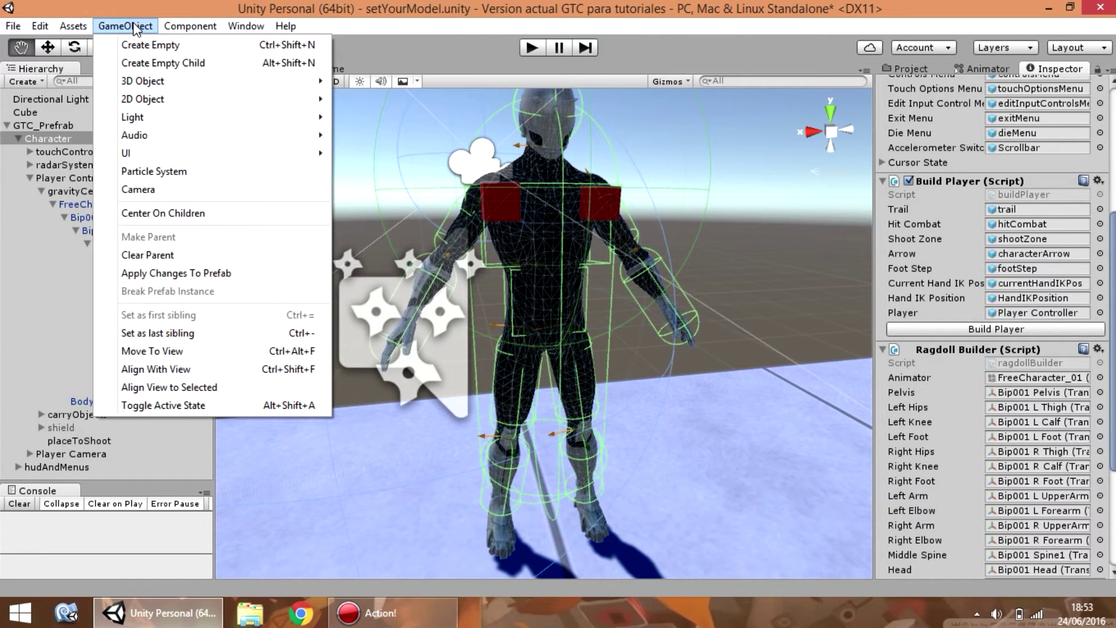
mouse_move(170, 82)
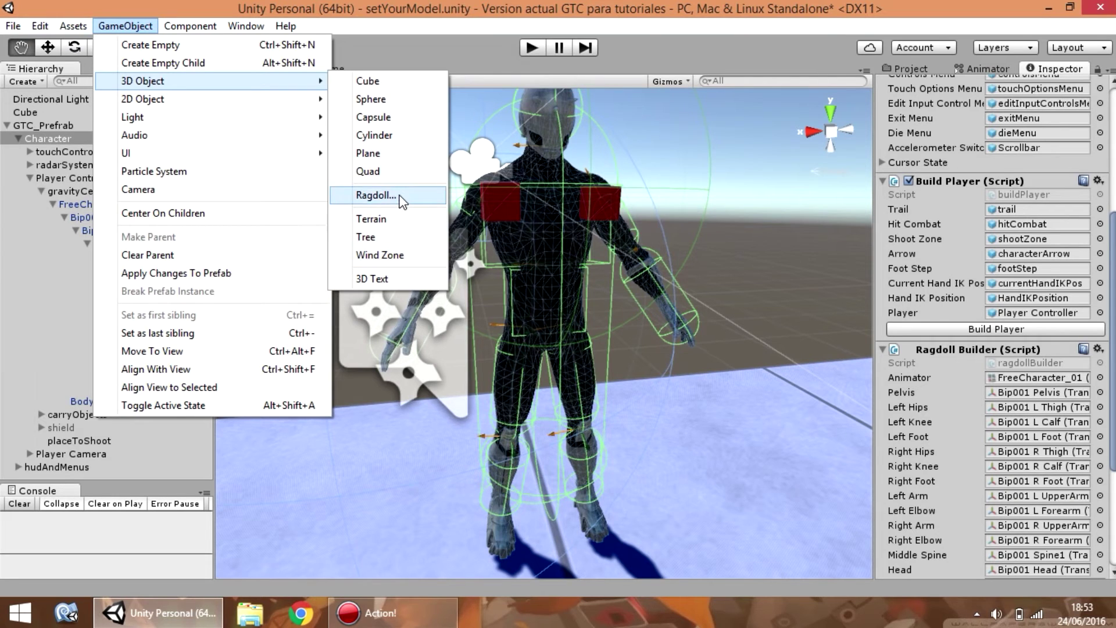
click(375, 196)
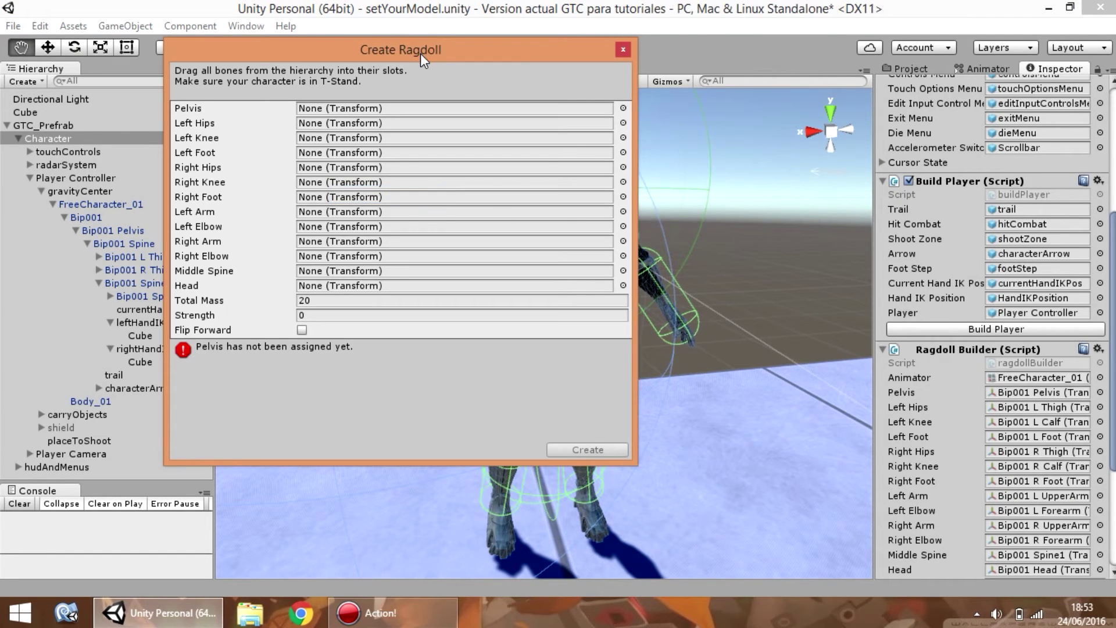
drag(241, 51, 690, 57)
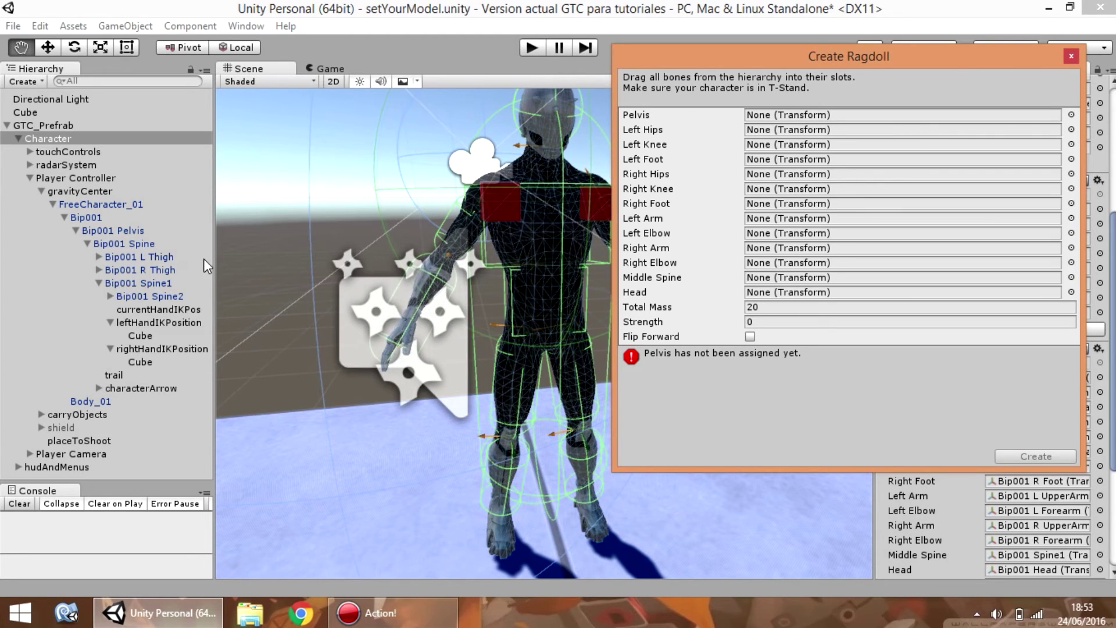
click(1072, 57)
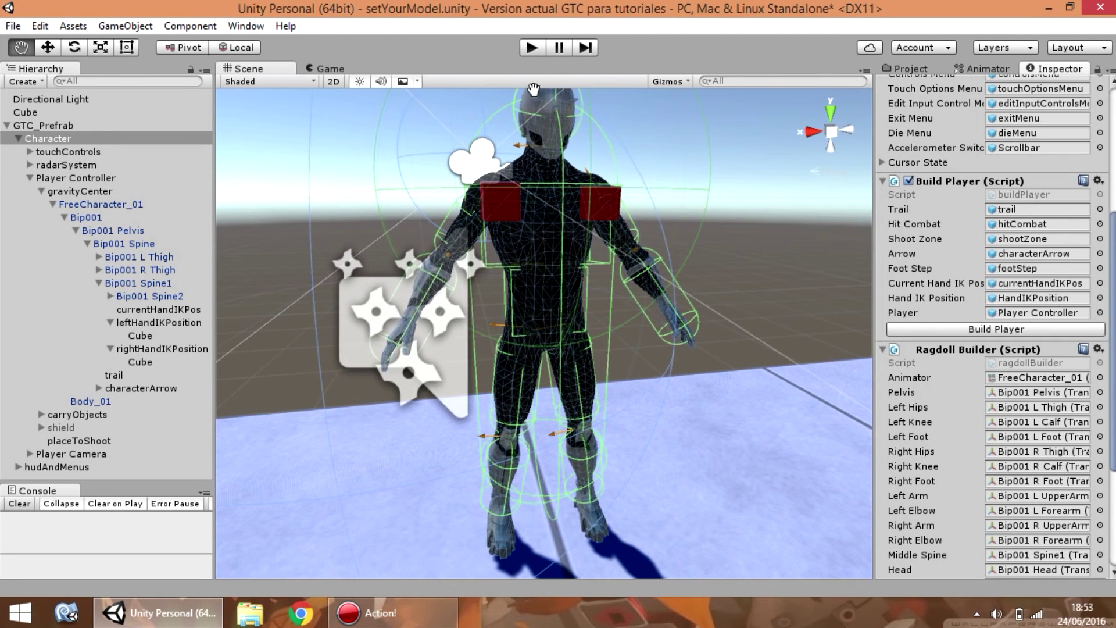
Step: Run the scene to test the character's ragdoll fall and recovery, and bring up the game's pause menu
click(539, 51)
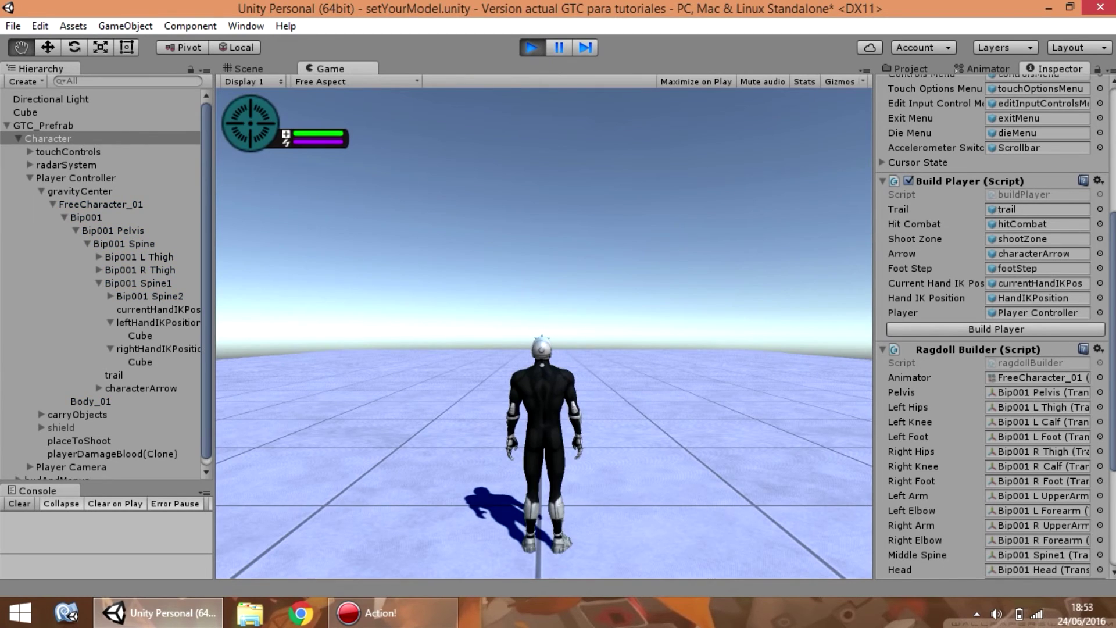
key(x)
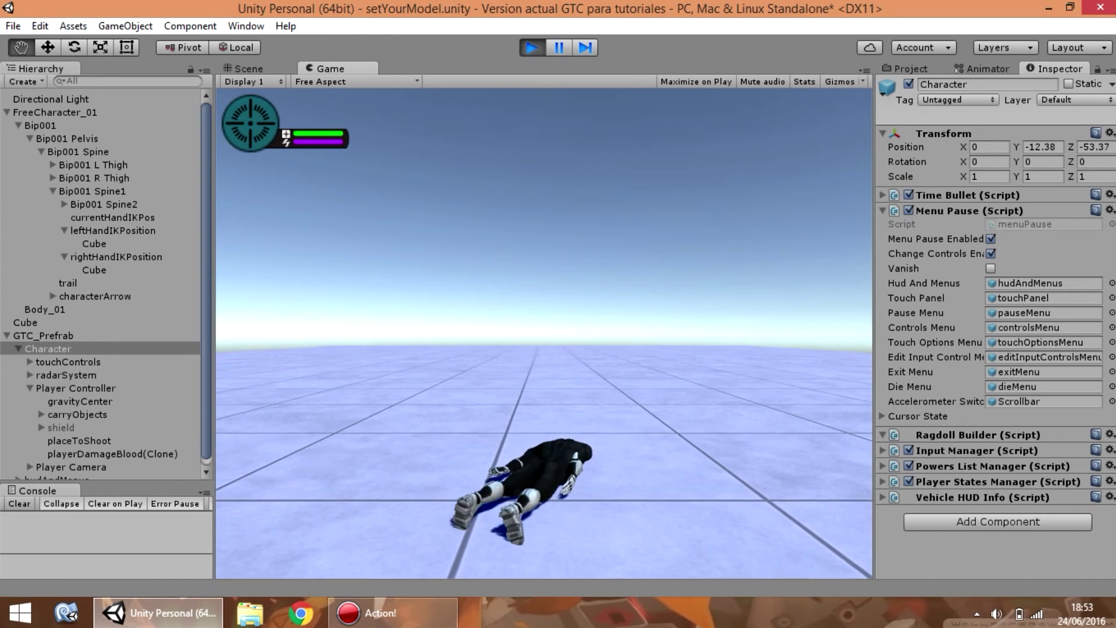
click(573, 310)
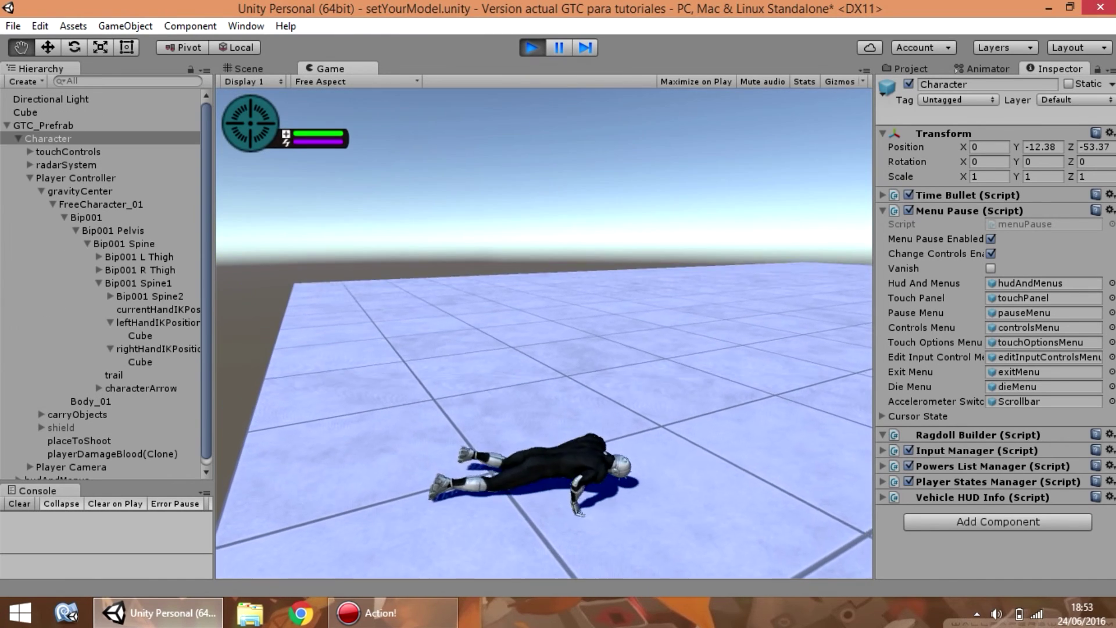
key(Escape)
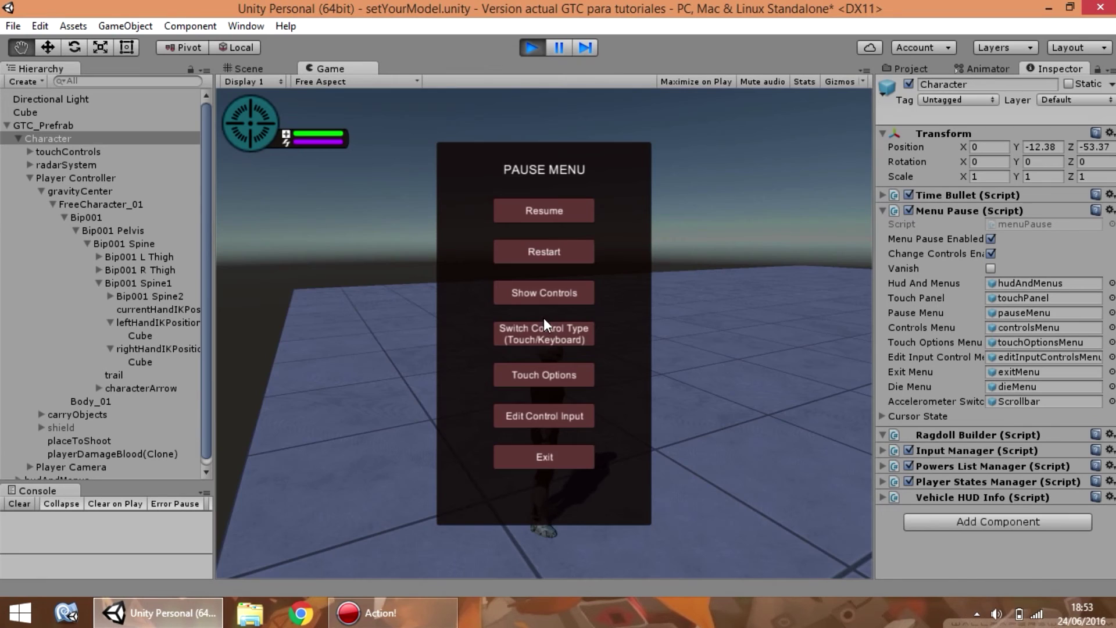
Step: Set Type Of Death to Mecanim in the Player Controller's Ragdoll Activator
click(68, 175)
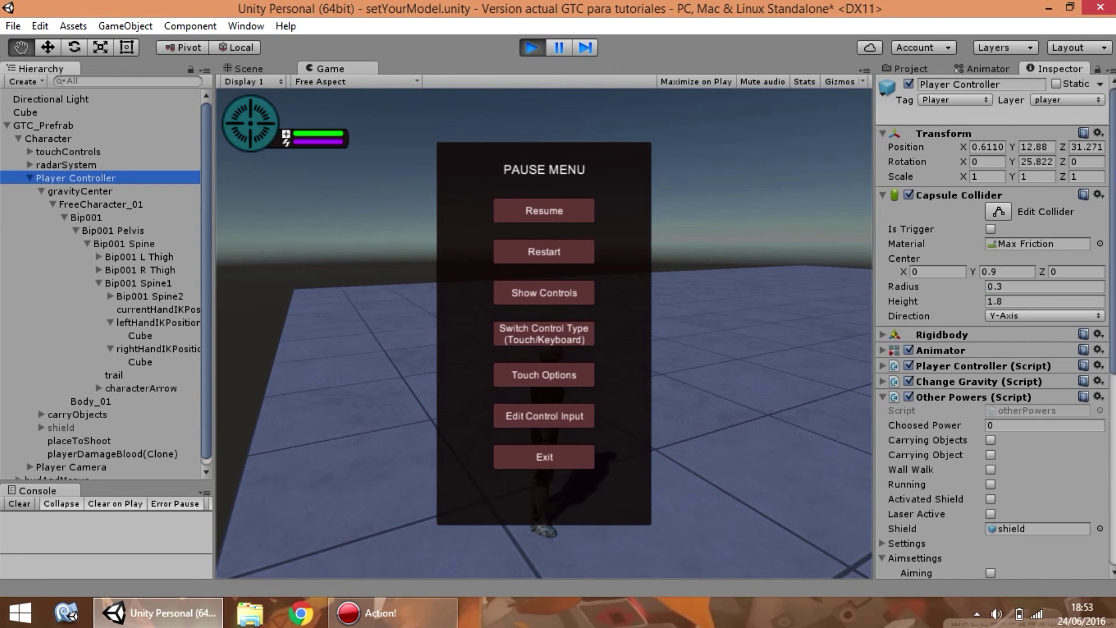
scroll(994, 326, down, 10)
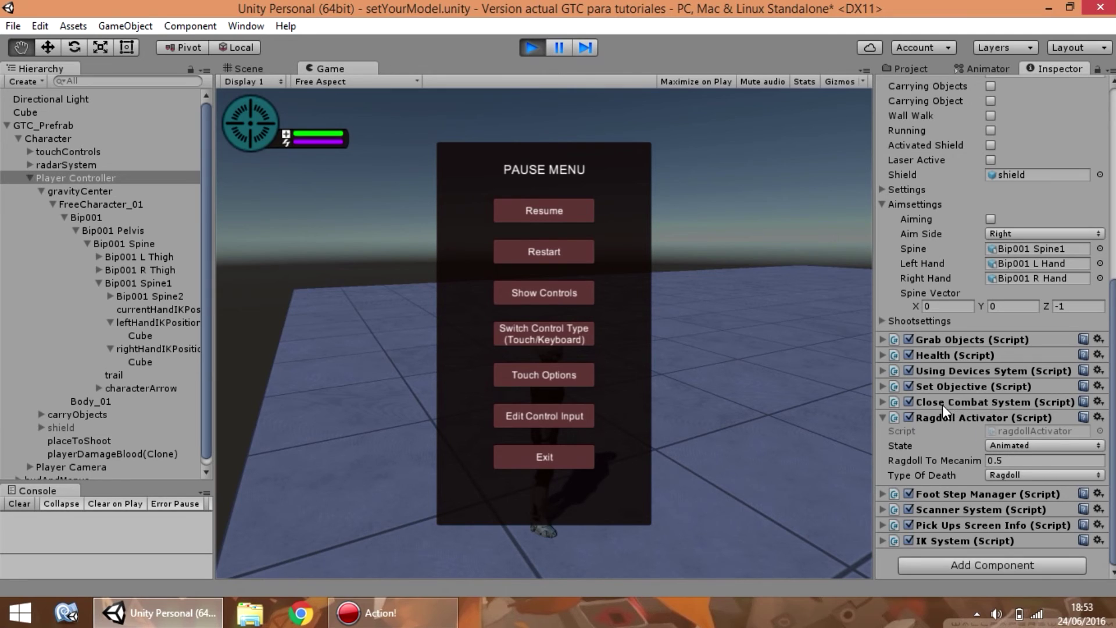
click(1010, 473)
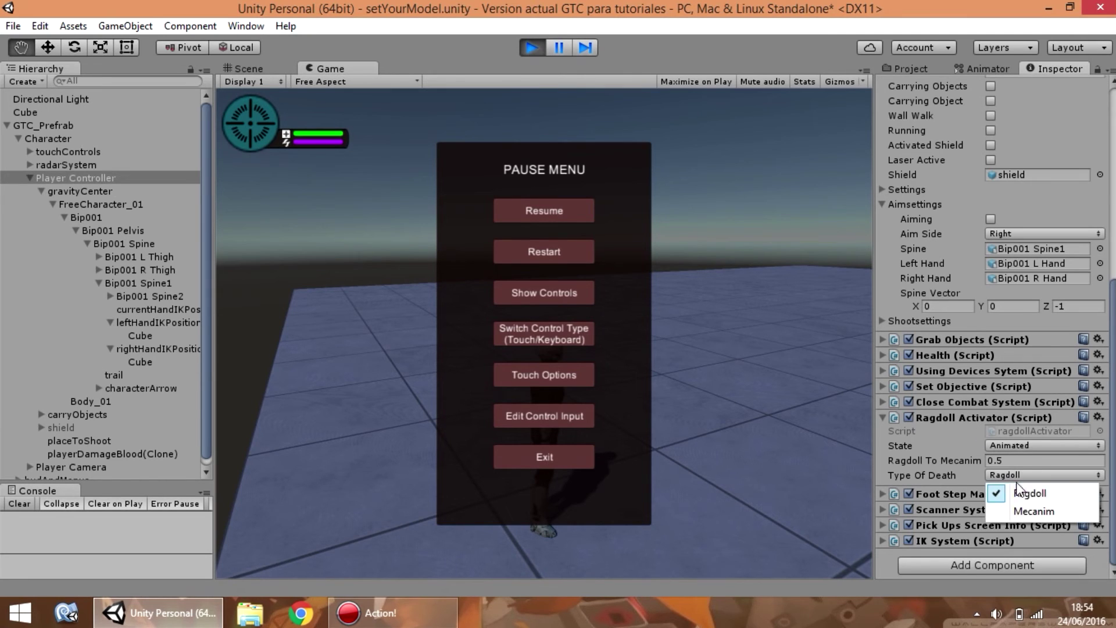
click(1027, 512)
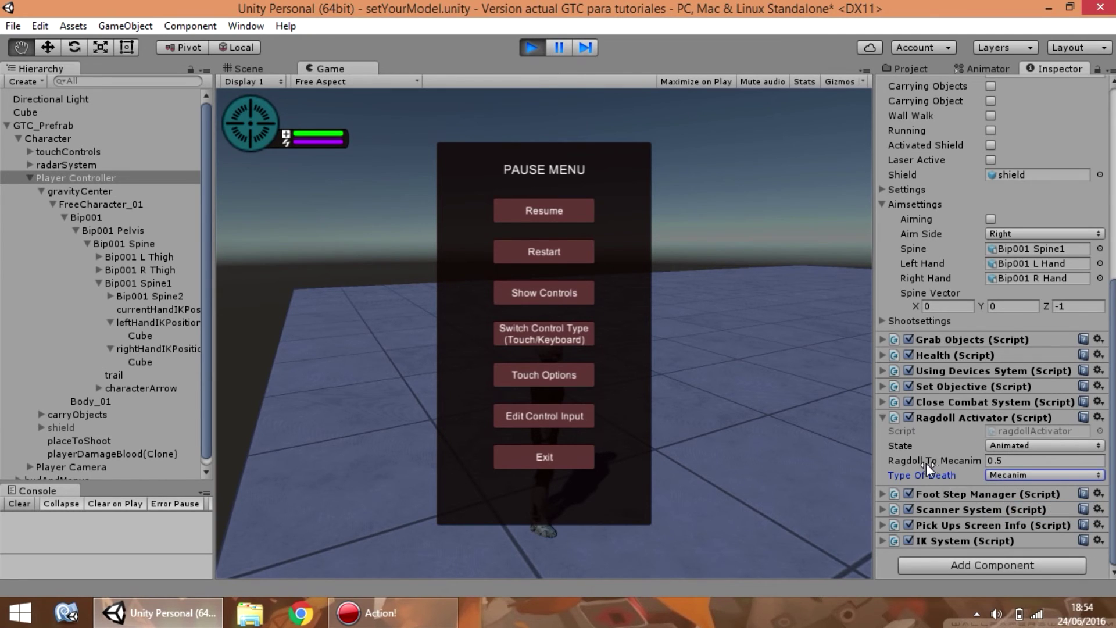
click(999, 473)
click(1027, 497)
click(1027, 474)
click(1030, 509)
Step: Resume the game to test the Mecanim death on the character, and choose to try again
click(620, 215)
key(Escape)
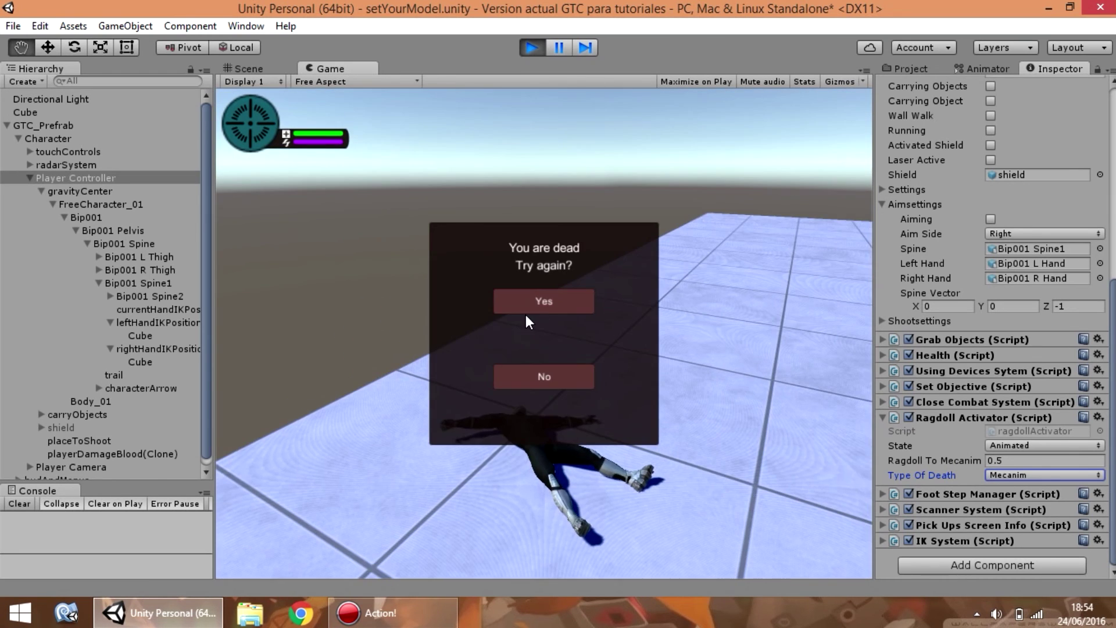
click(568, 302)
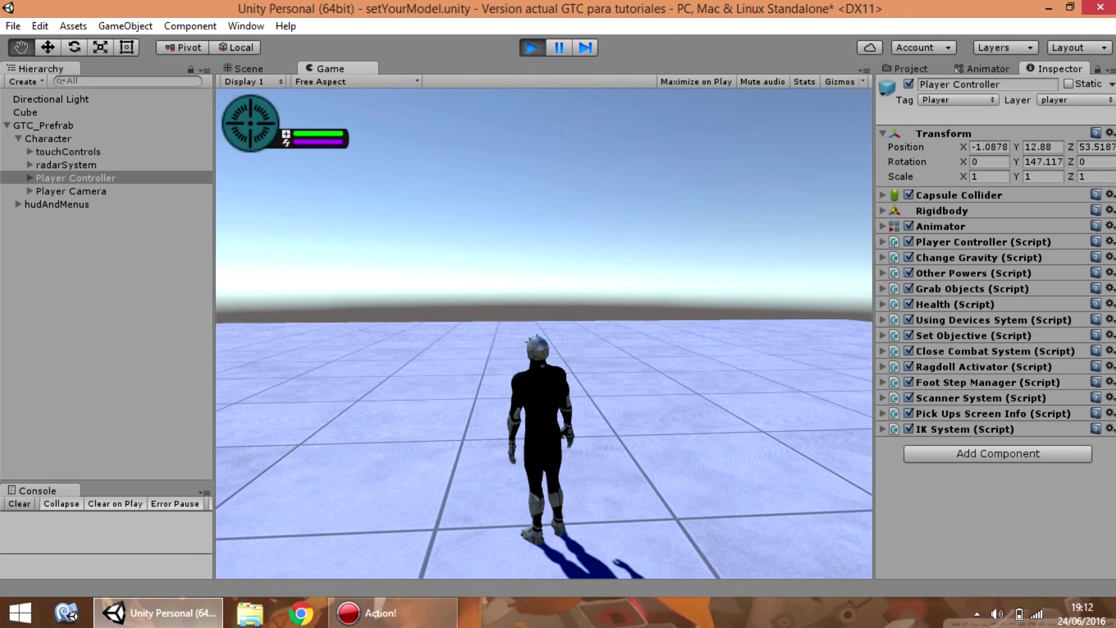
Step: Pause the running game and select Player Controller to inspect its script components
key(Escape)
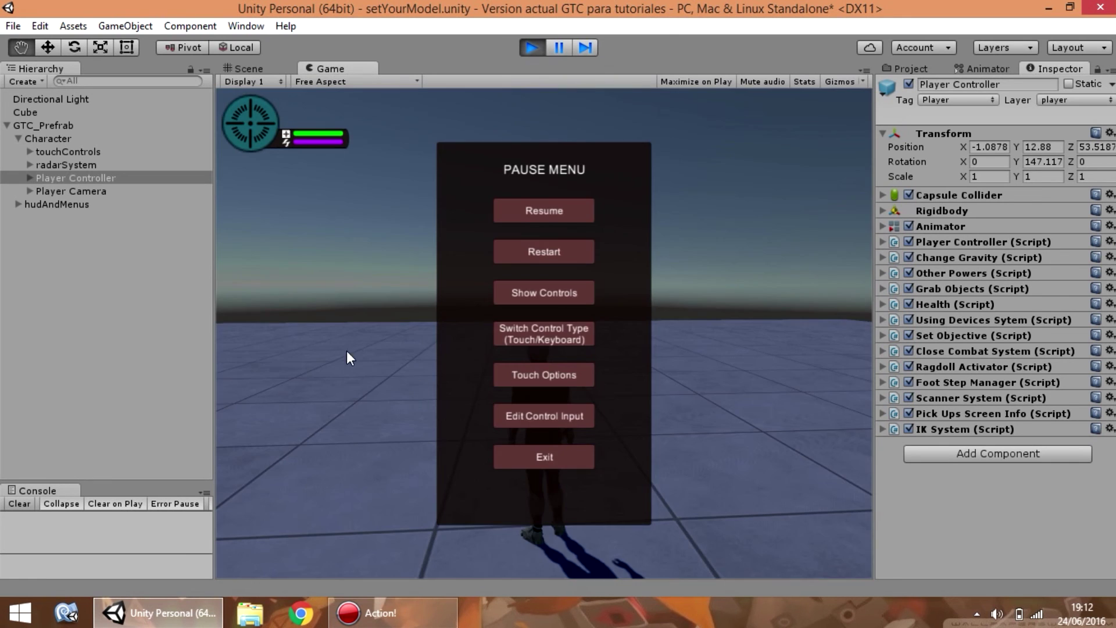
click(65, 137)
click(110, 178)
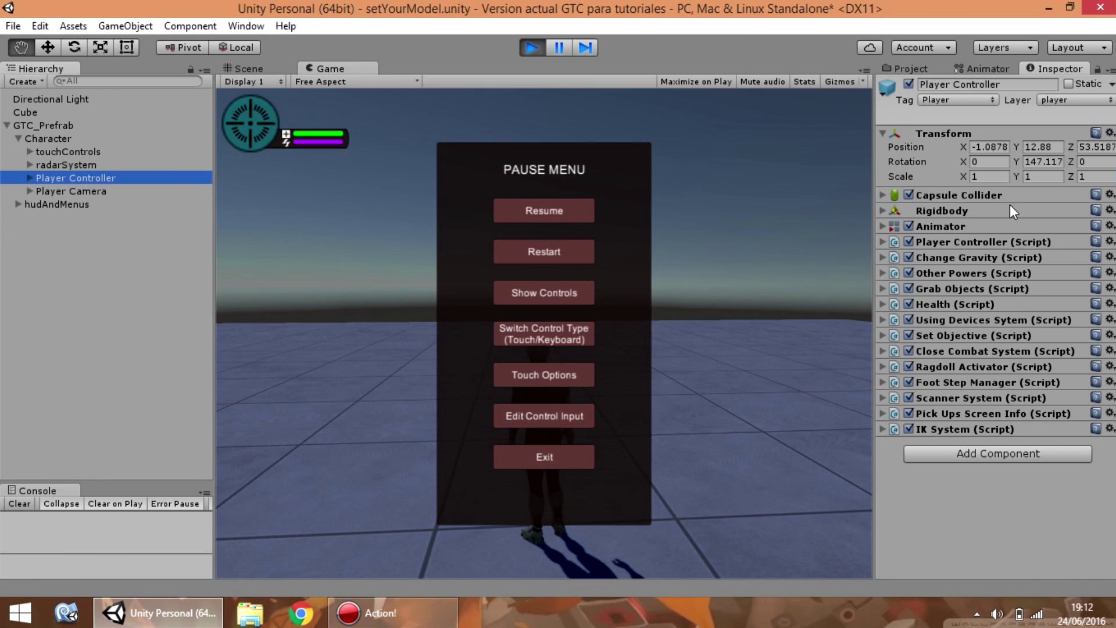